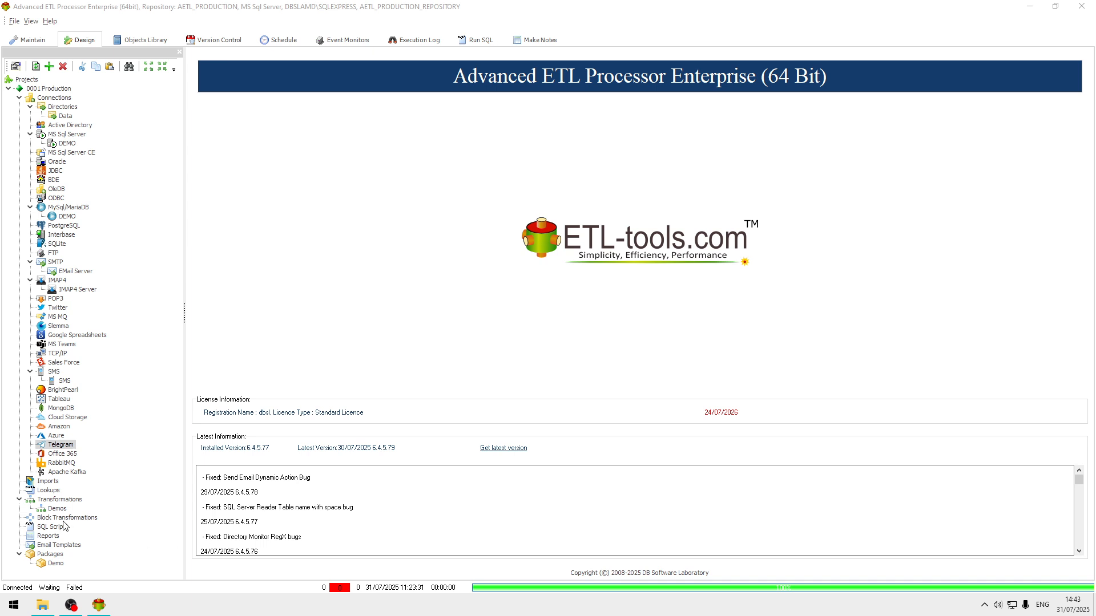
Step: Create a new transformation in the Demos folder with the description "MySQL to QVD"
right_click(59, 509)
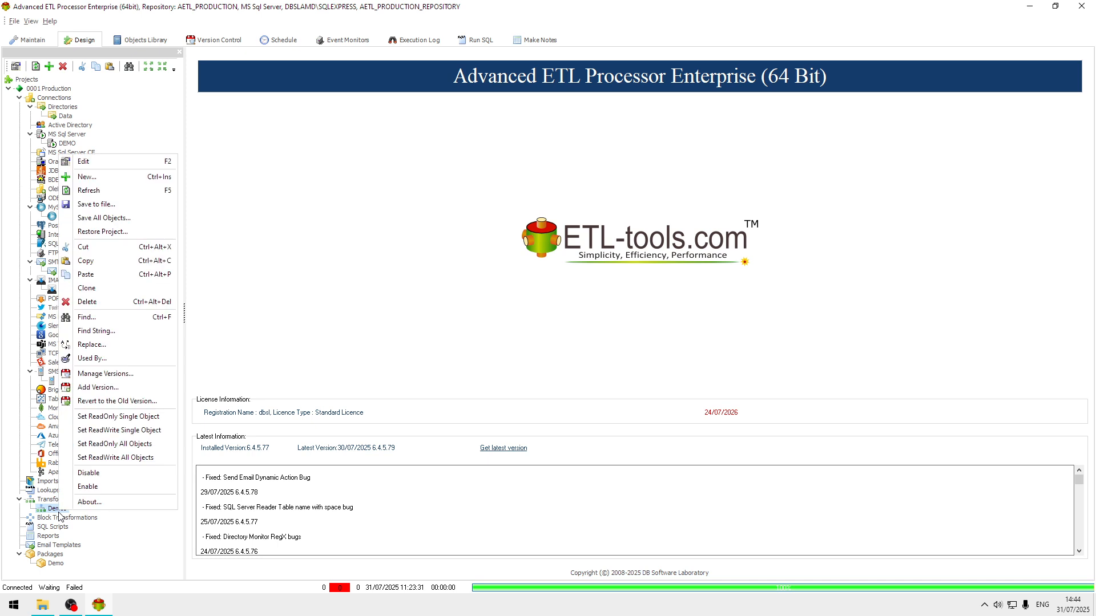
click(123, 177)
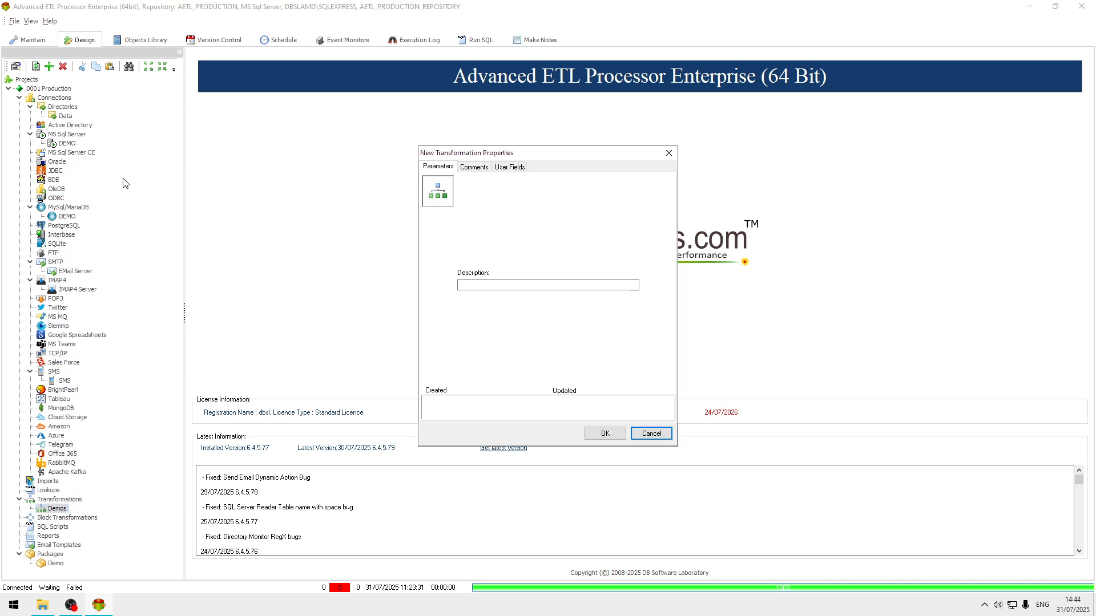
click(539, 285)
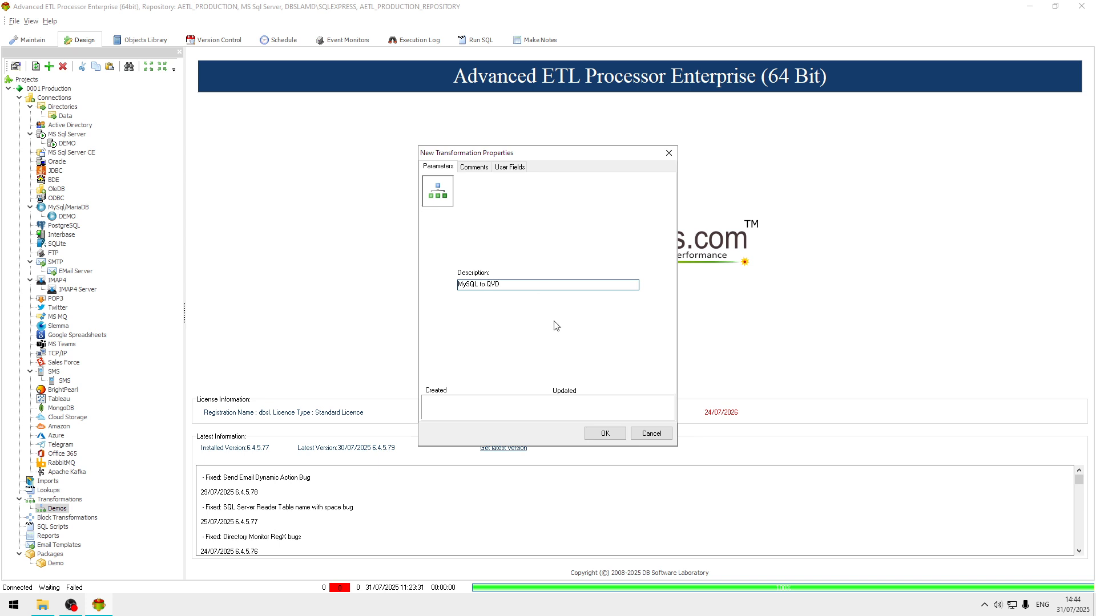
click(602, 432)
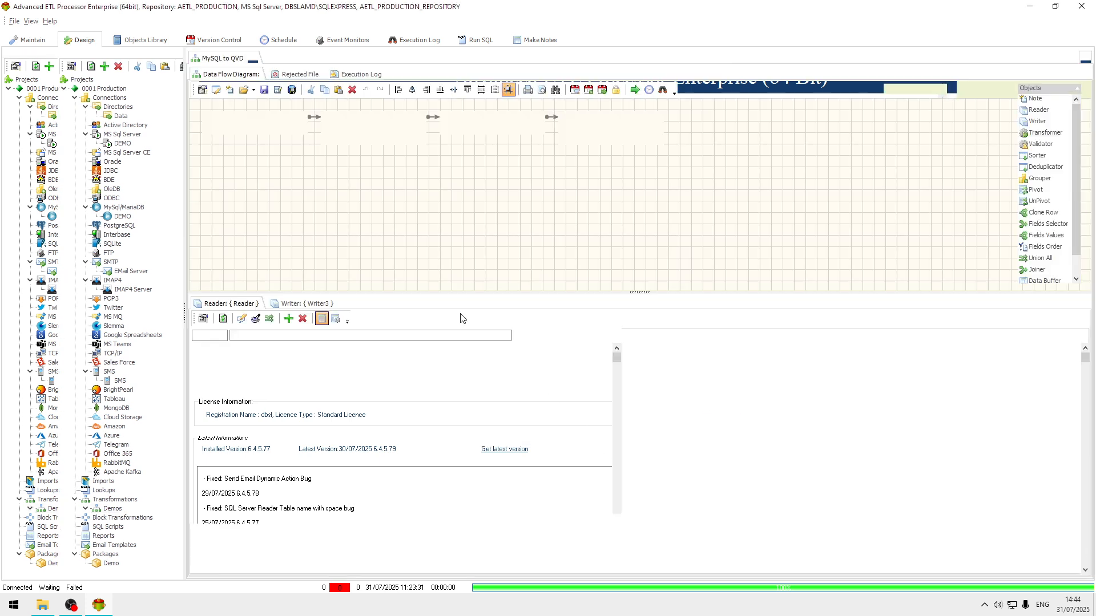
Step: Open the Reader's properties and set its data source type to MySQL/MariaDB using the DEMO connection
double_click(265, 120)
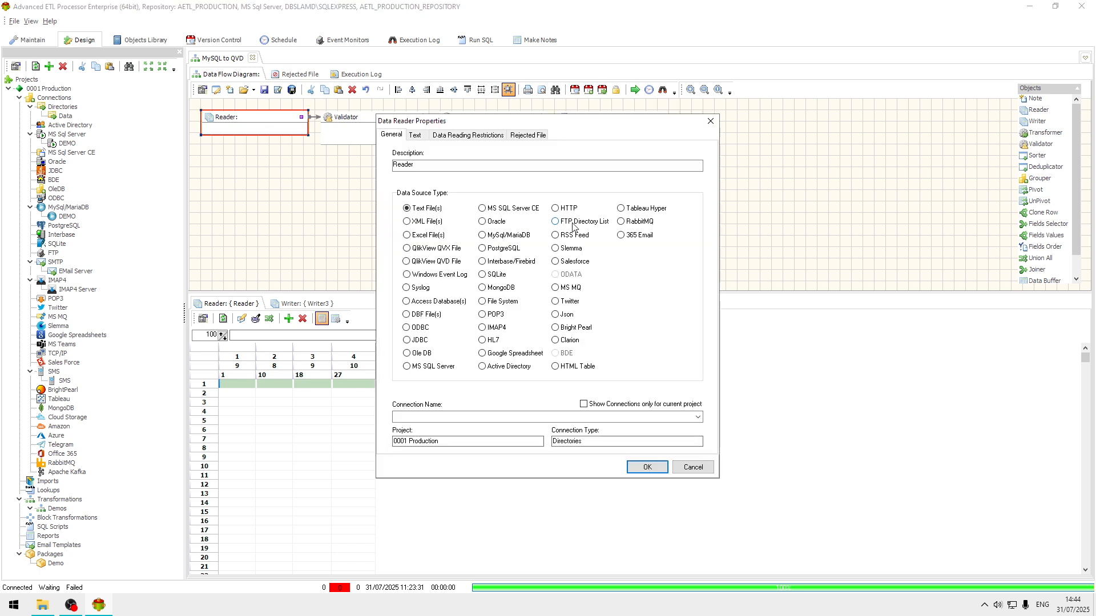
click(531, 235)
click(698, 417)
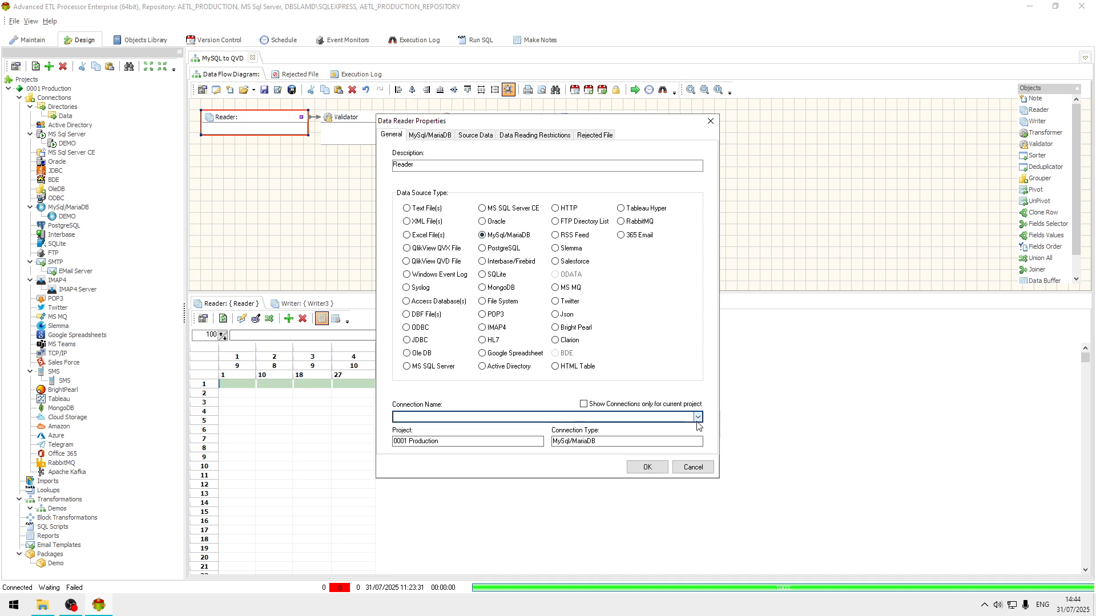
click(425, 428)
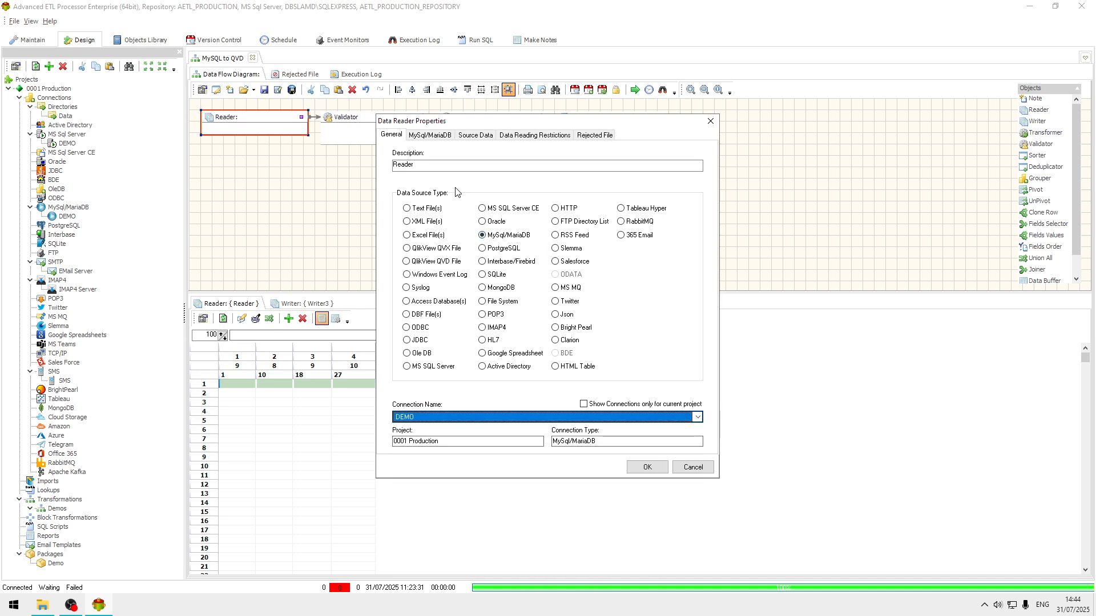
Step: Load the database's table list, add the people table as the reader's source table, and confirm
click(429, 135)
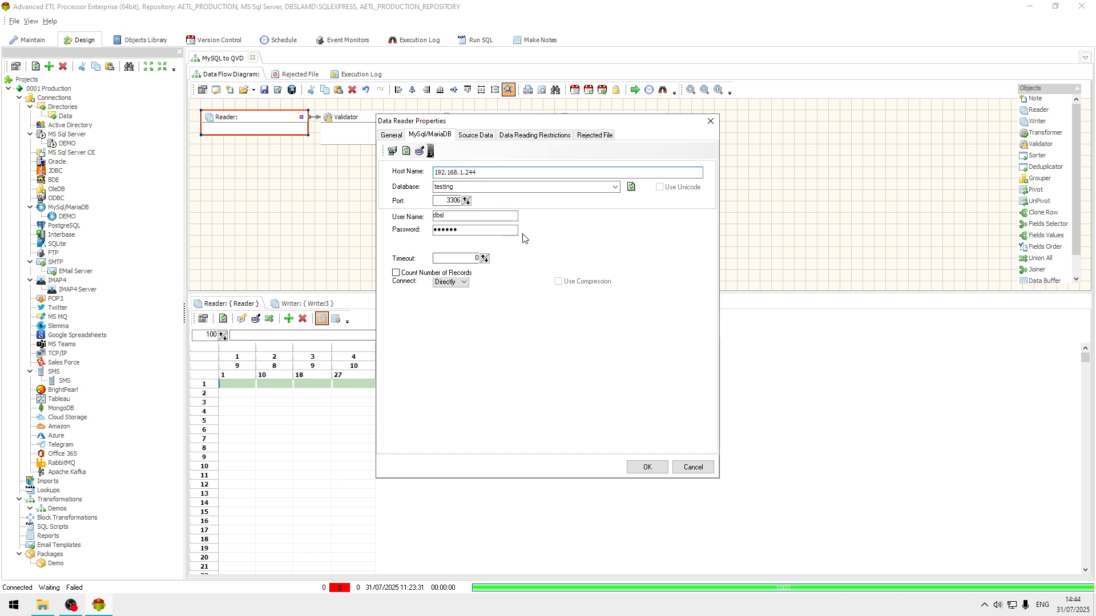
click(473, 135)
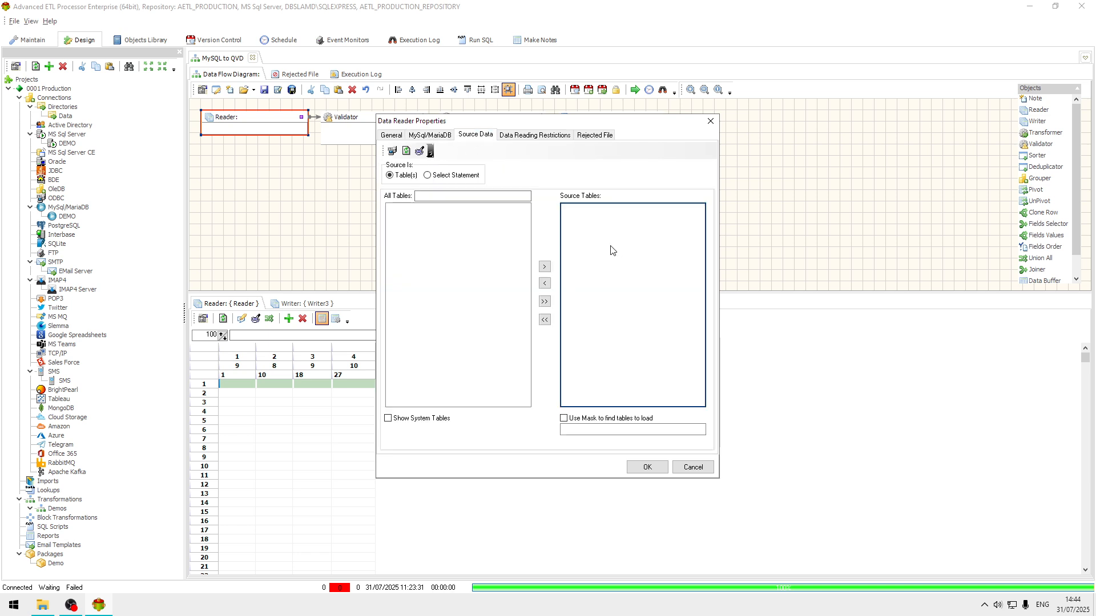
click(406, 150)
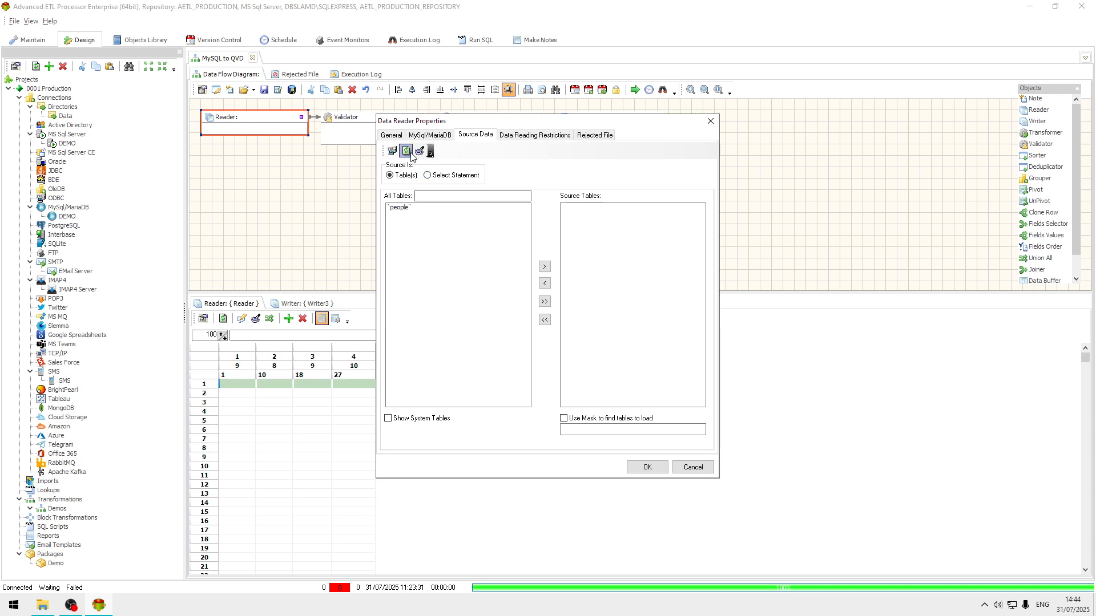
double_click(403, 207)
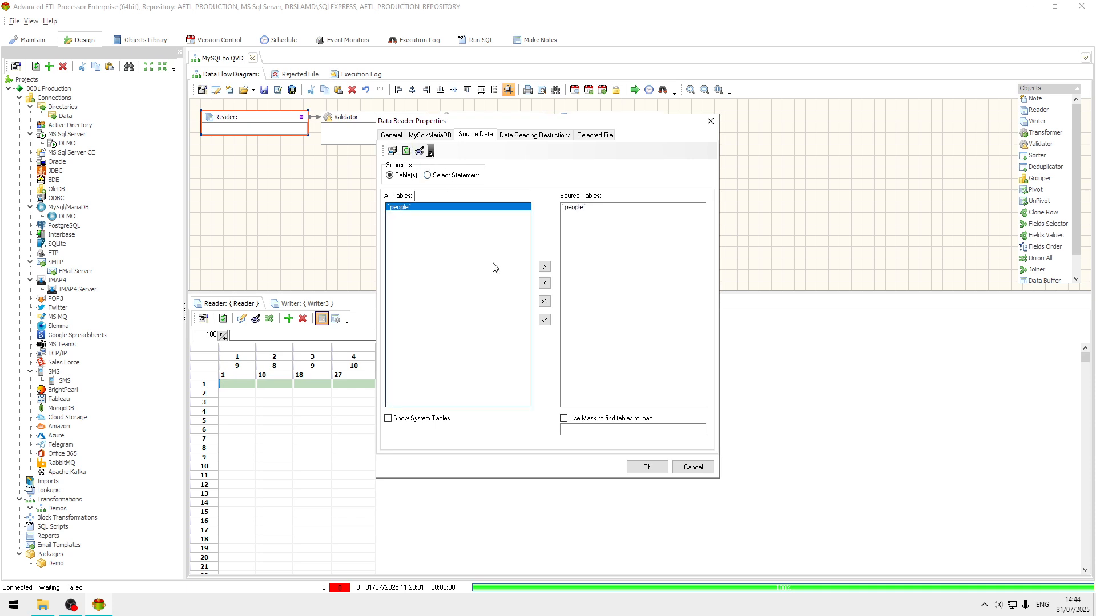
click(646, 465)
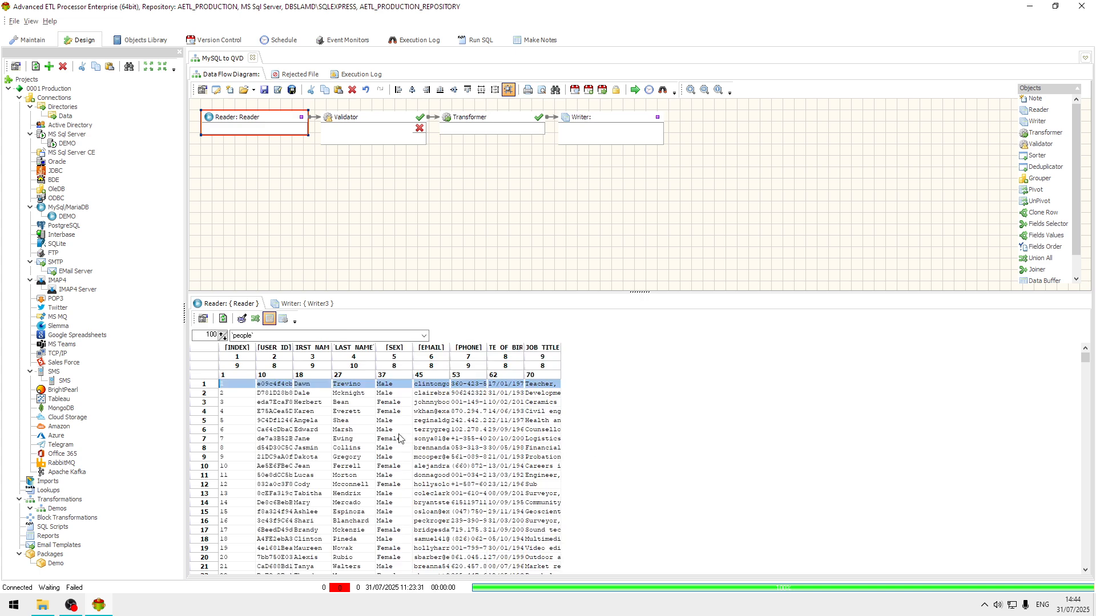
Step: Auto-format the reader's data preview grid
right_click(400, 433)
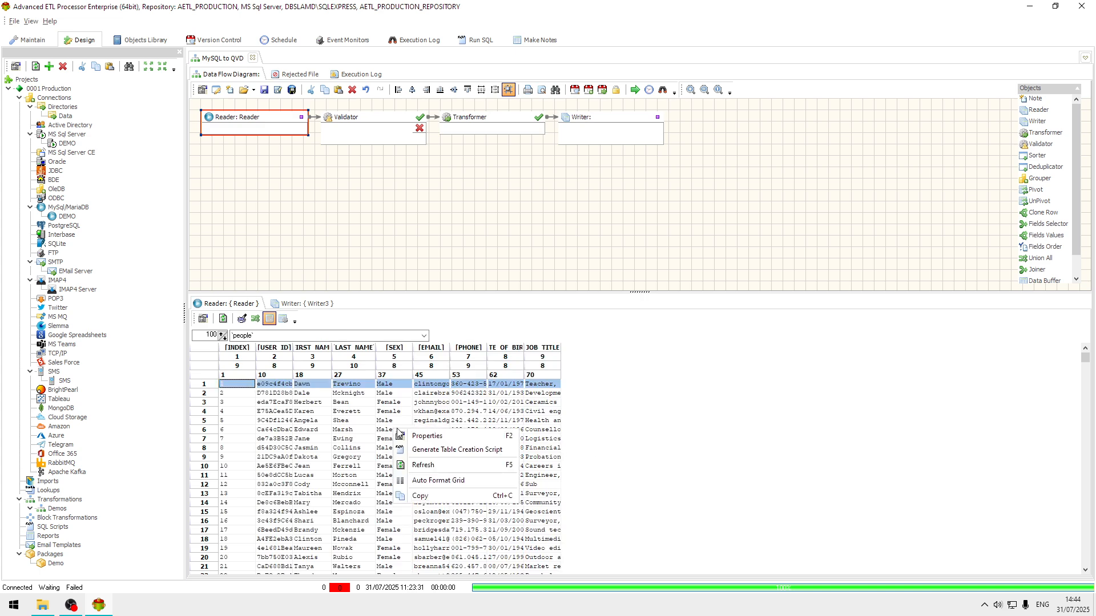
click(465, 480)
click(538, 440)
click(521, 395)
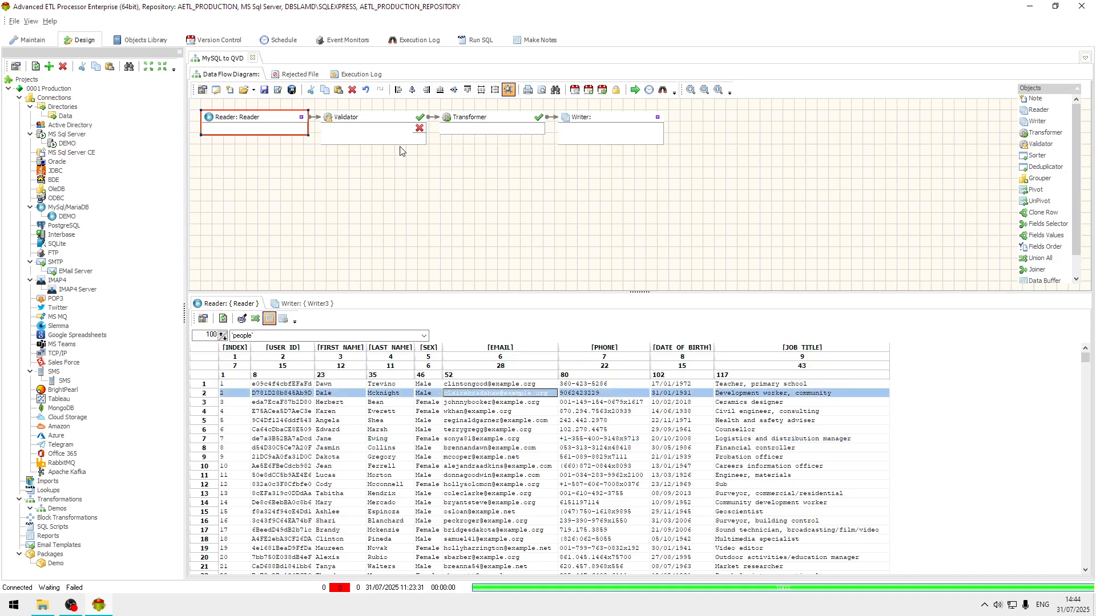
Step: Delete the Validator from the data flow and move the Transformer and Writer left so Reader, Transformer and Writer are linked
click(402, 121)
key(ctrl+z)
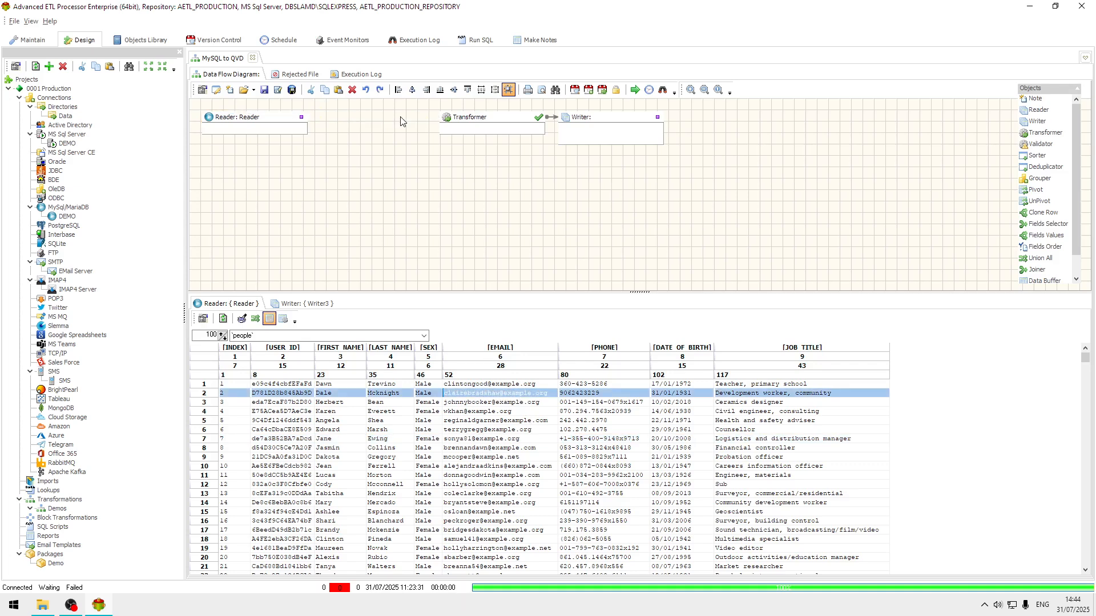
drag(302, 118, 393, 127)
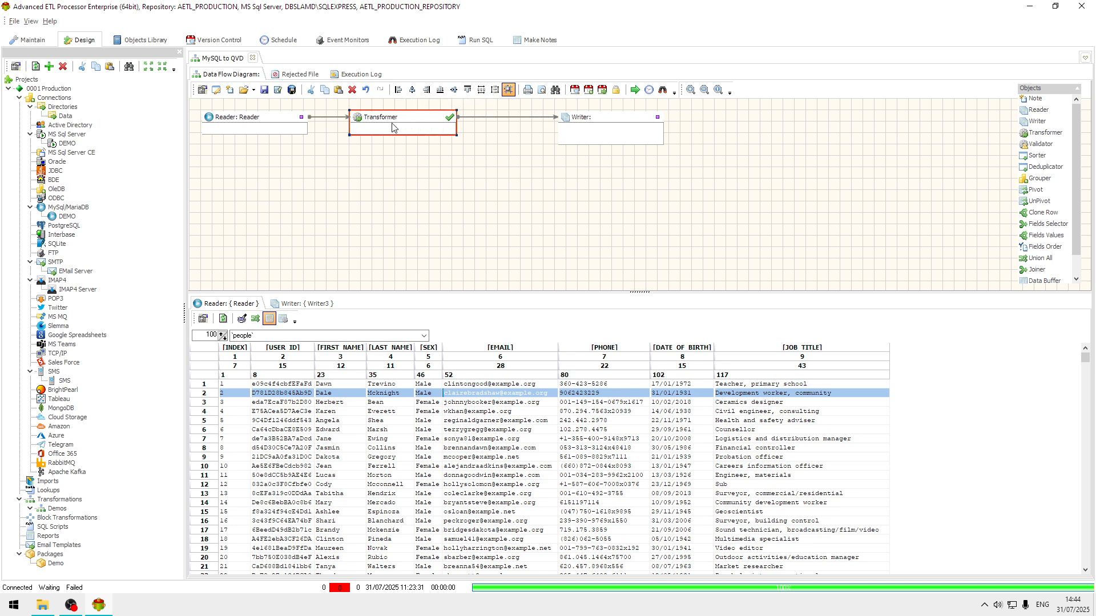
drag(604, 120, 553, 125)
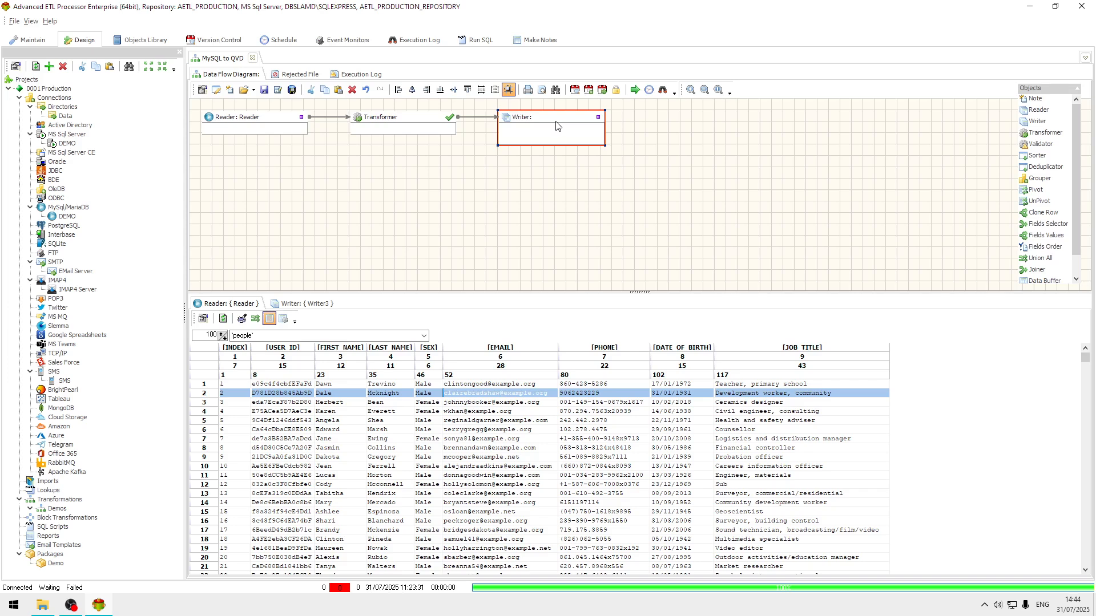
Step: Open the Writer's properties and set its target type to QlikView QVD File with the Data connection
double_click(558, 125)
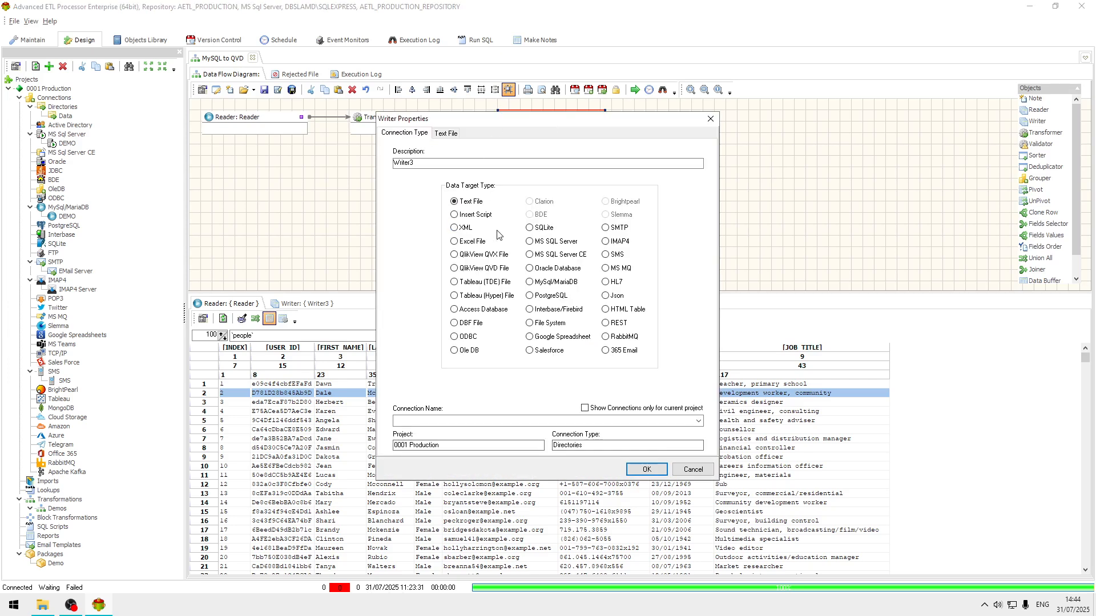
click(496, 266)
click(702, 423)
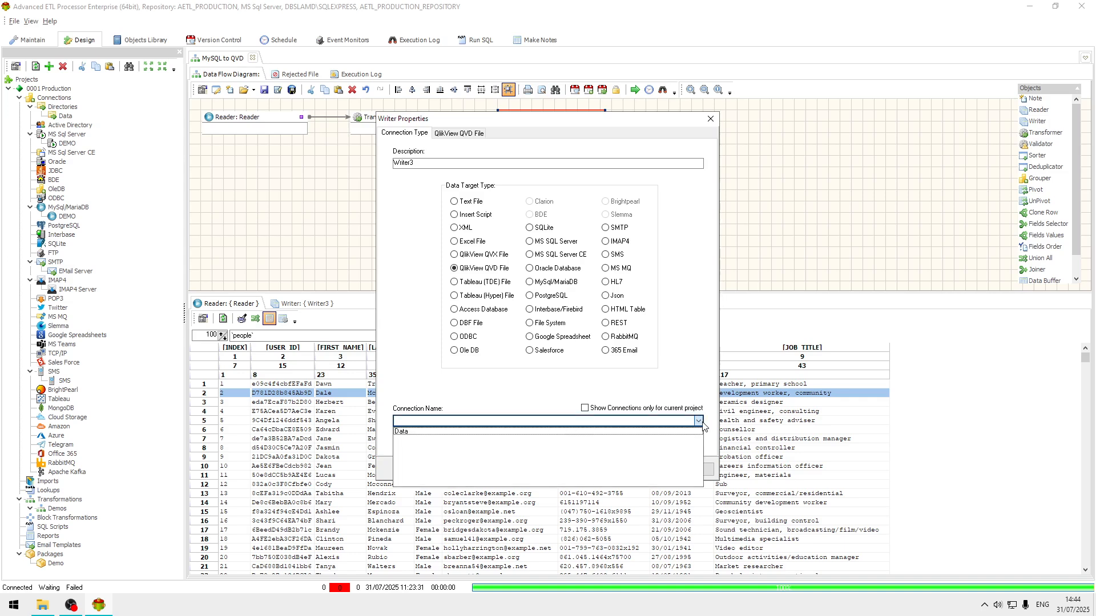
click(440, 432)
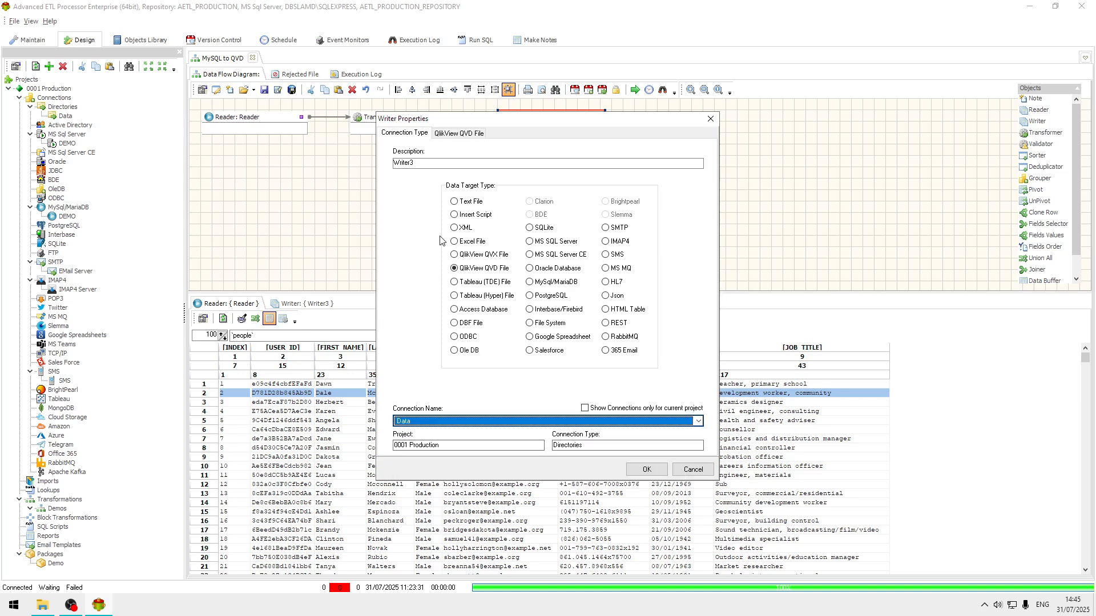
Step: Set the QVD target file name to C:\Data\people.qvd and confirm the writer settings
click(445, 133)
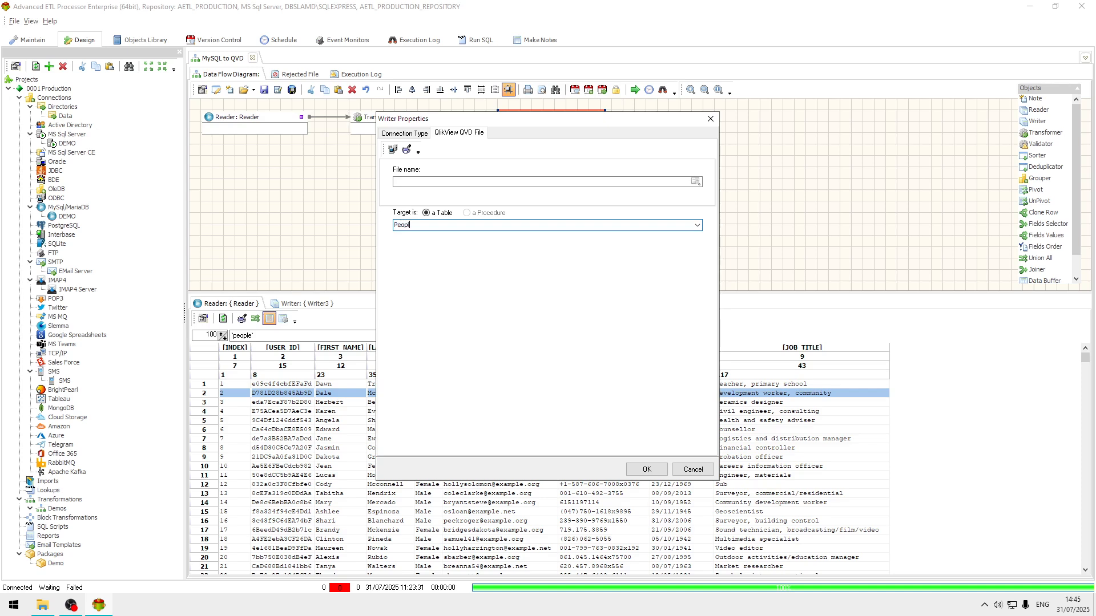
click(695, 181)
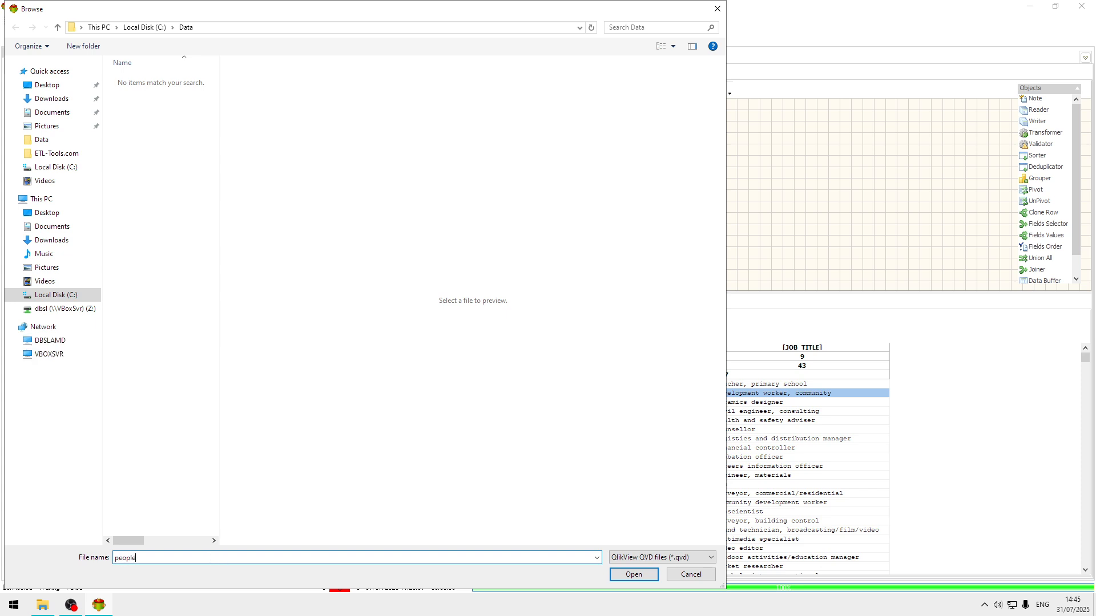
click(642, 576)
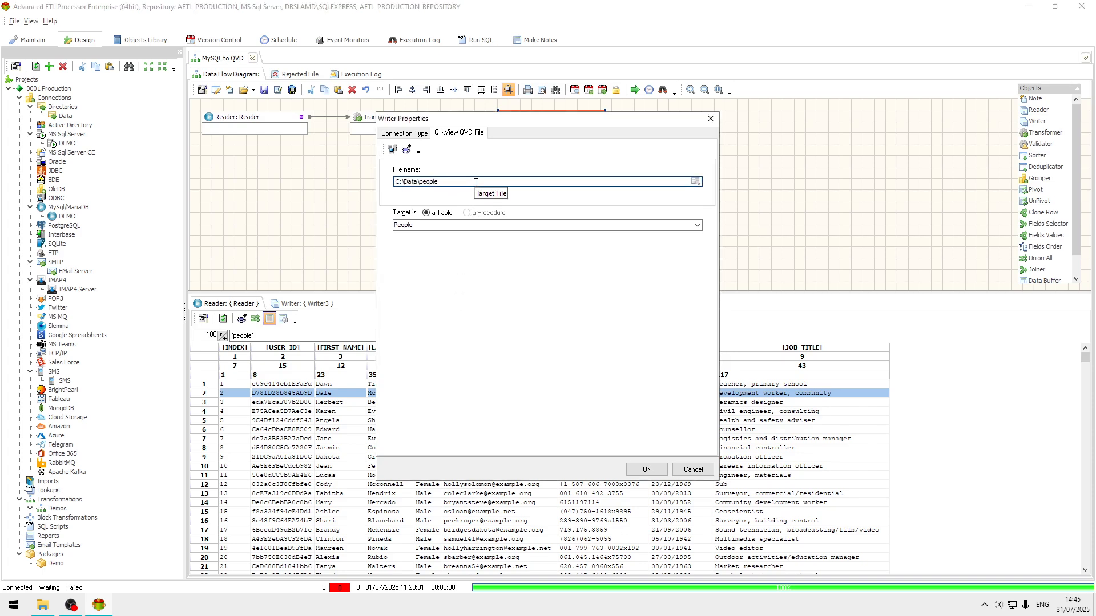
text(.qvd)
click(646, 469)
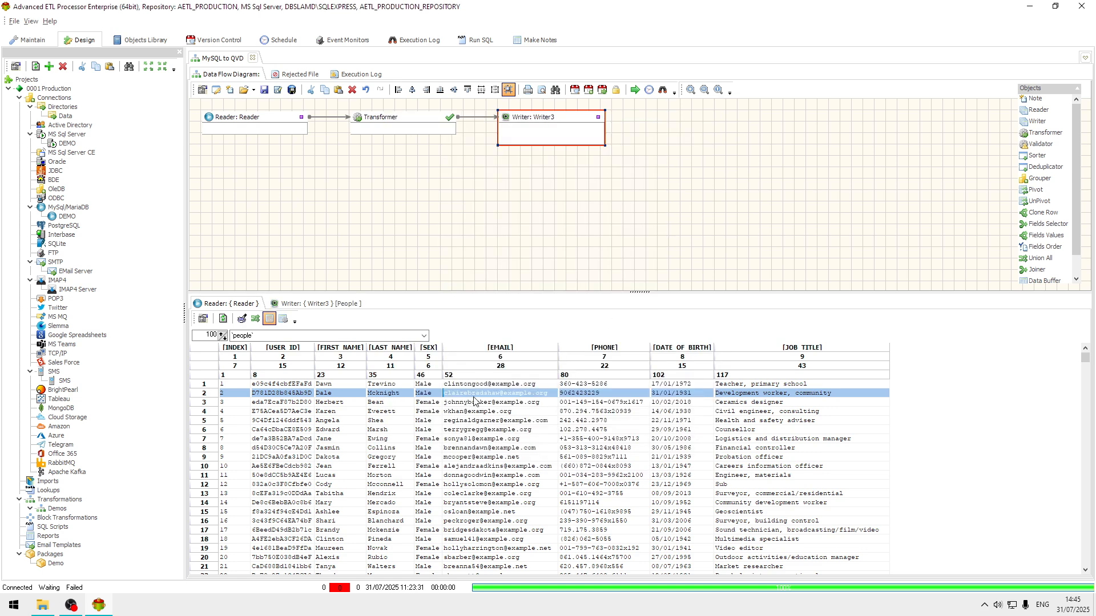
Step: Examine the writer's field definitions and data type options
click(339, 307)
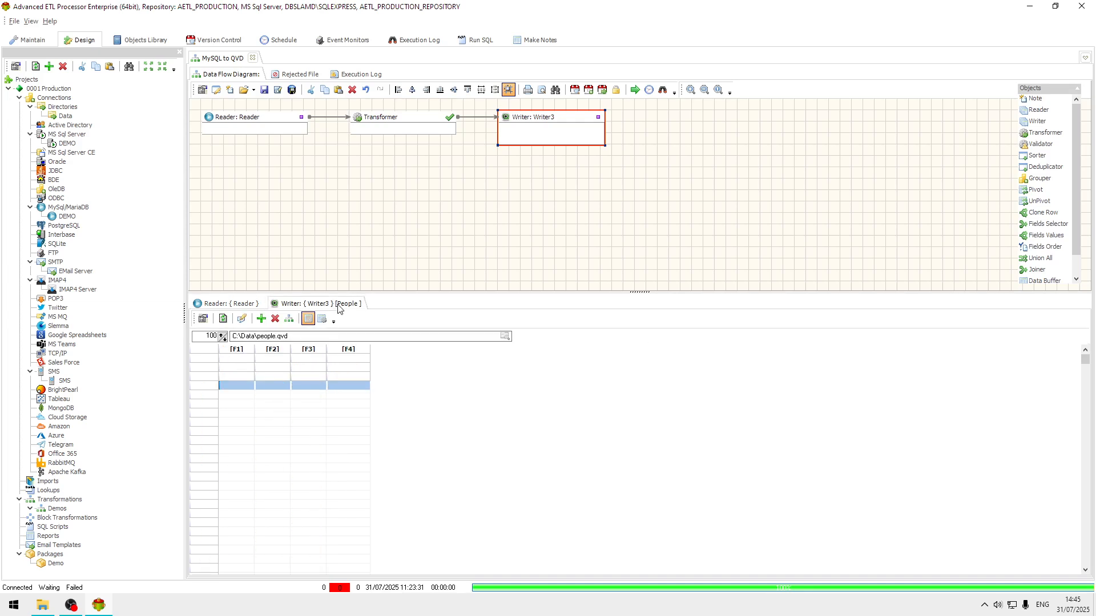
click(322, 319)
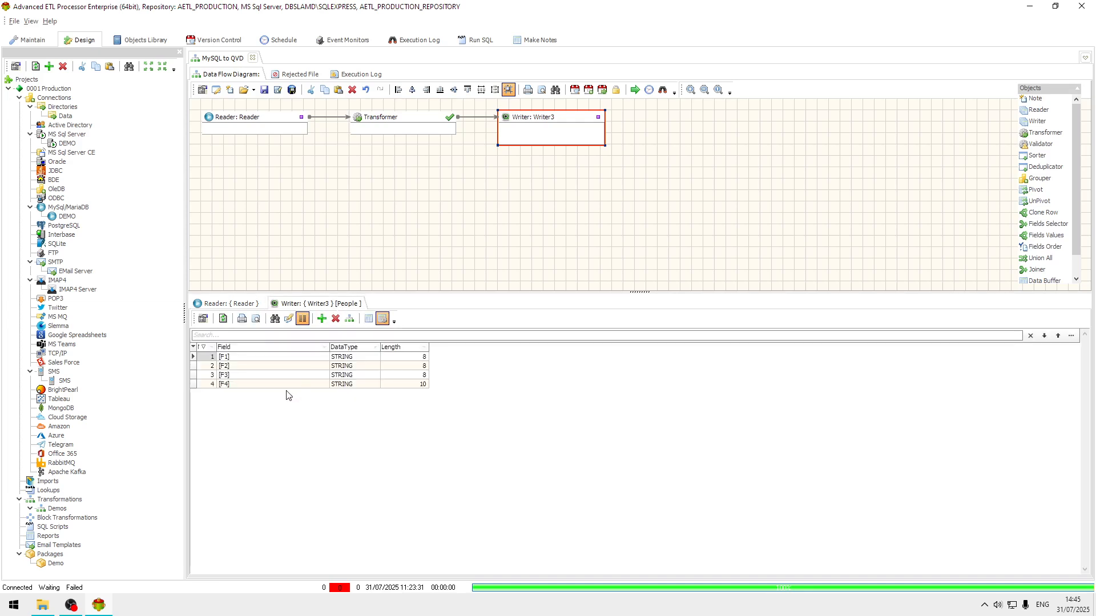
click(373, 360)
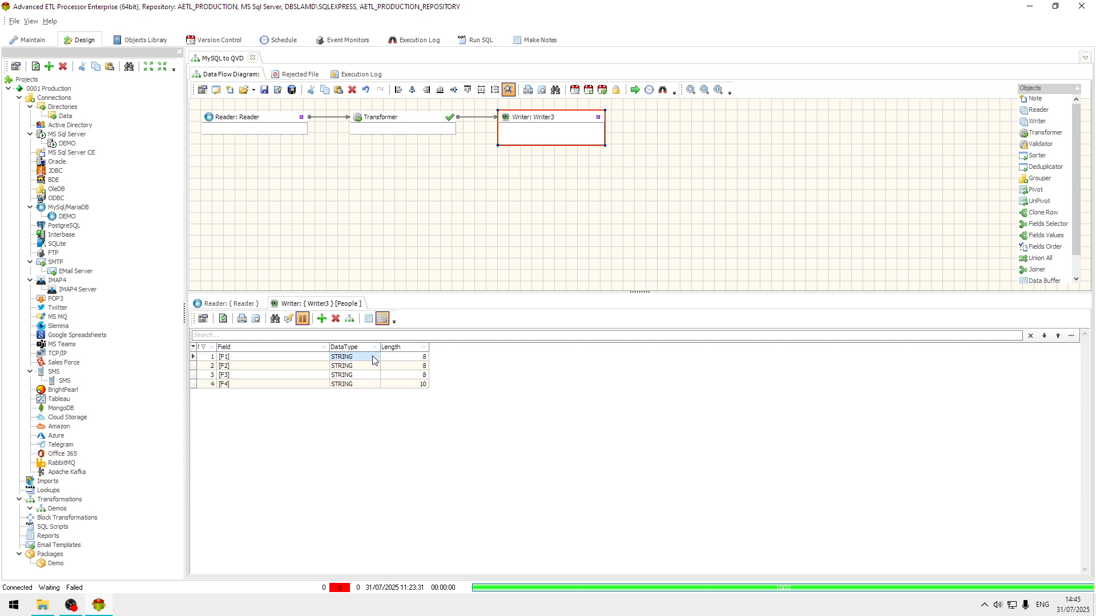
click(374, 359)
click(376, 357)
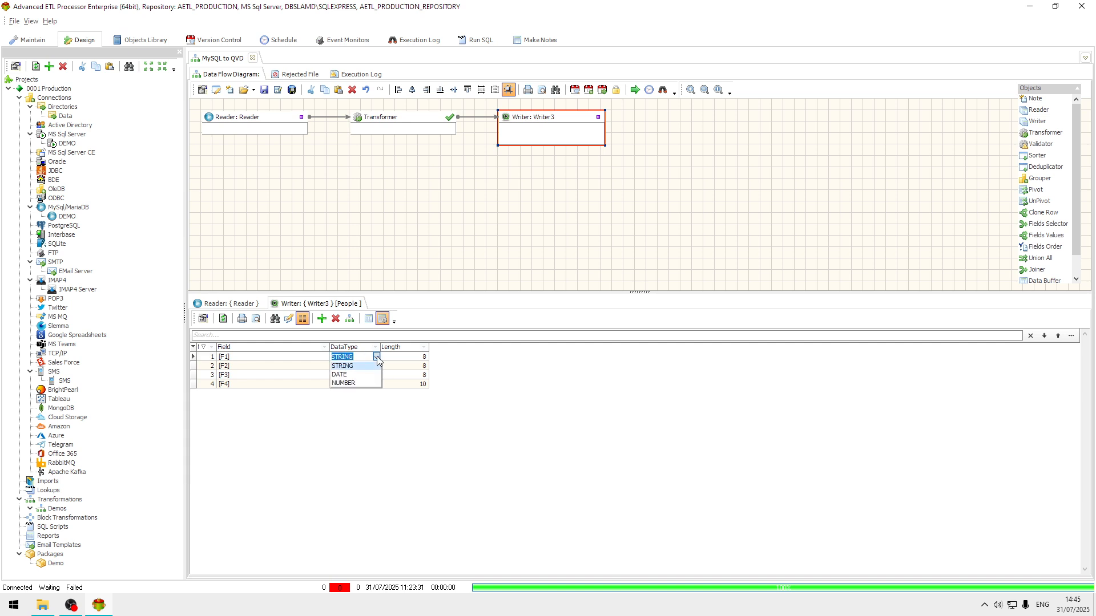
click(377, 358)
click(369, 318)
click(346, 395)
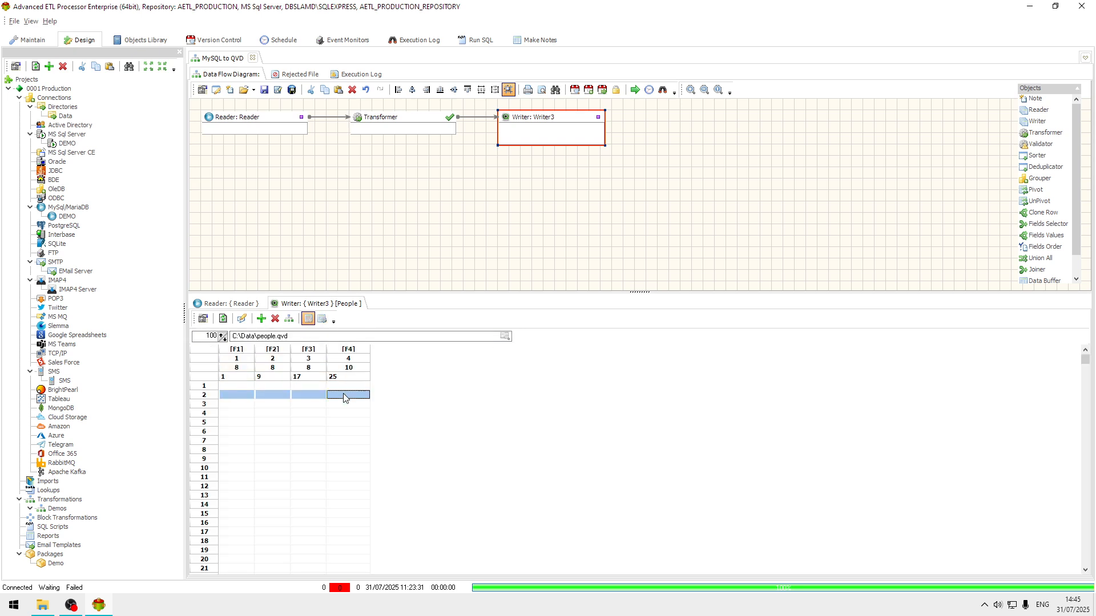
Step: Copy the fields from the Reader to the Writer3 target
click(289, 321)
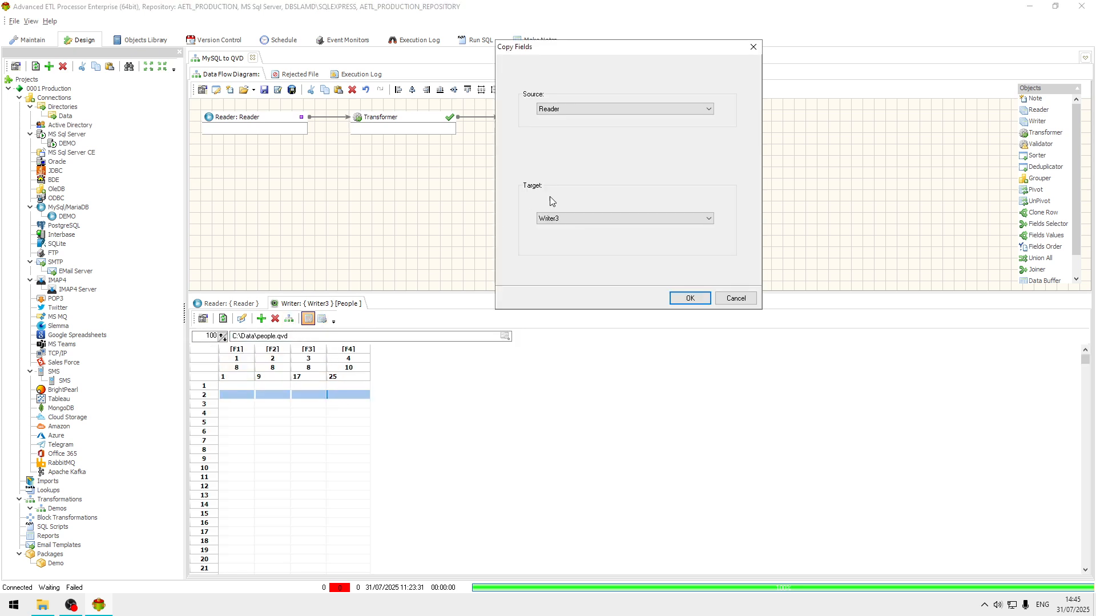
click(708, 109)
click(708, 109)
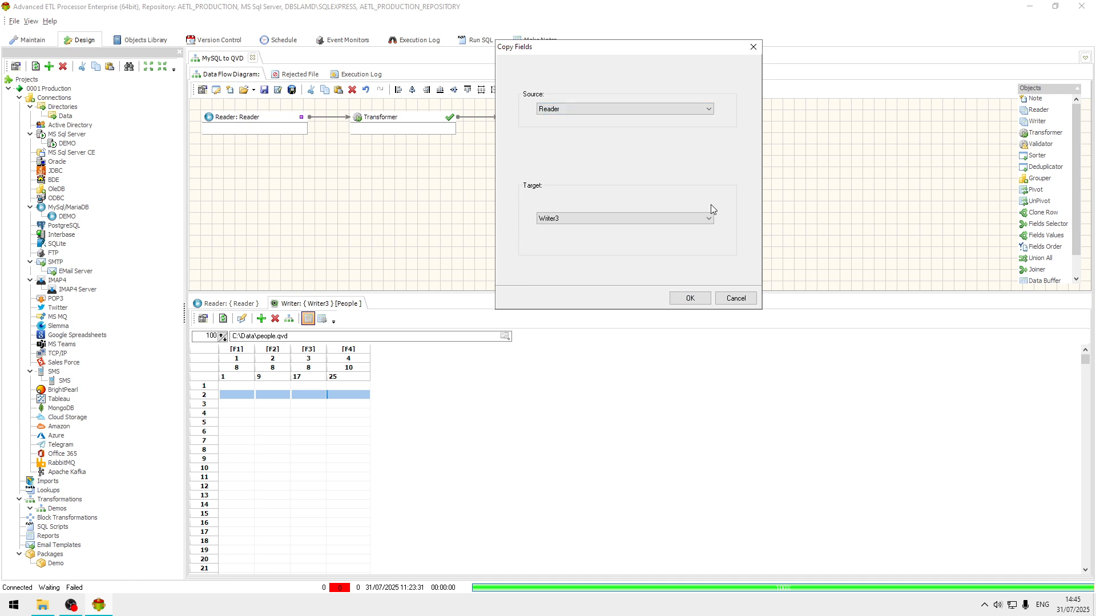
click(691, 303)
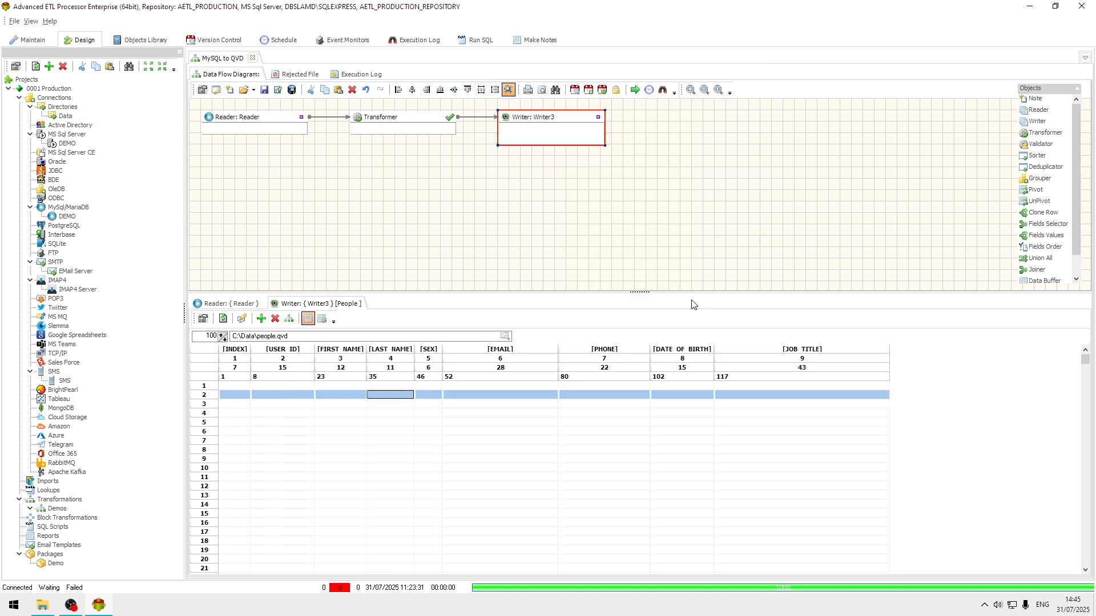
Step: Review the writer's copied field definitions and switch back to the reader's data preview
click(399, 431)
click(501, 405)
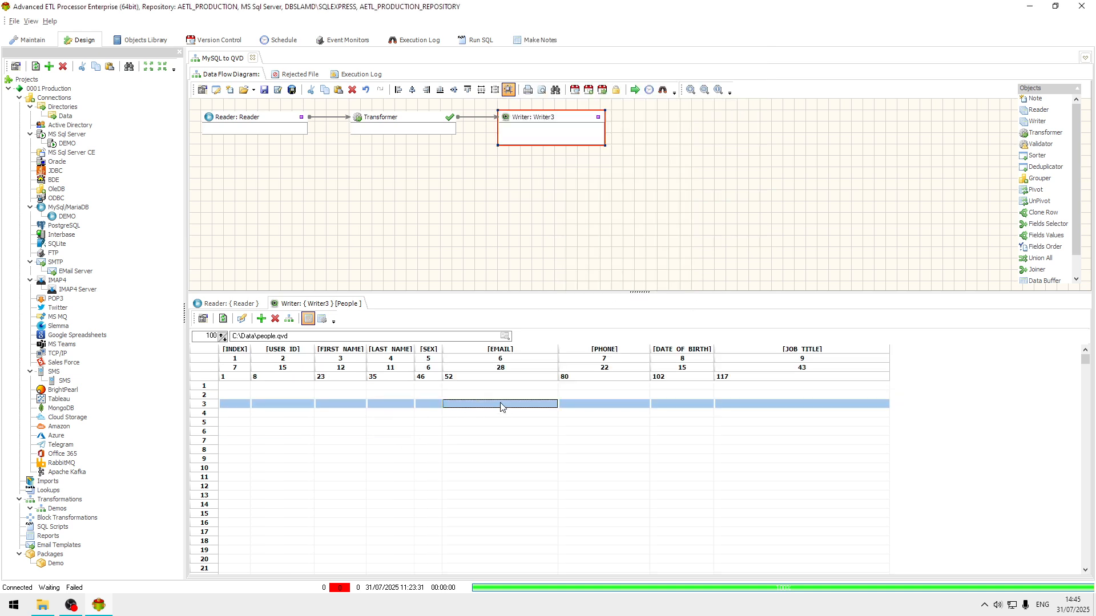
click(323, 320)
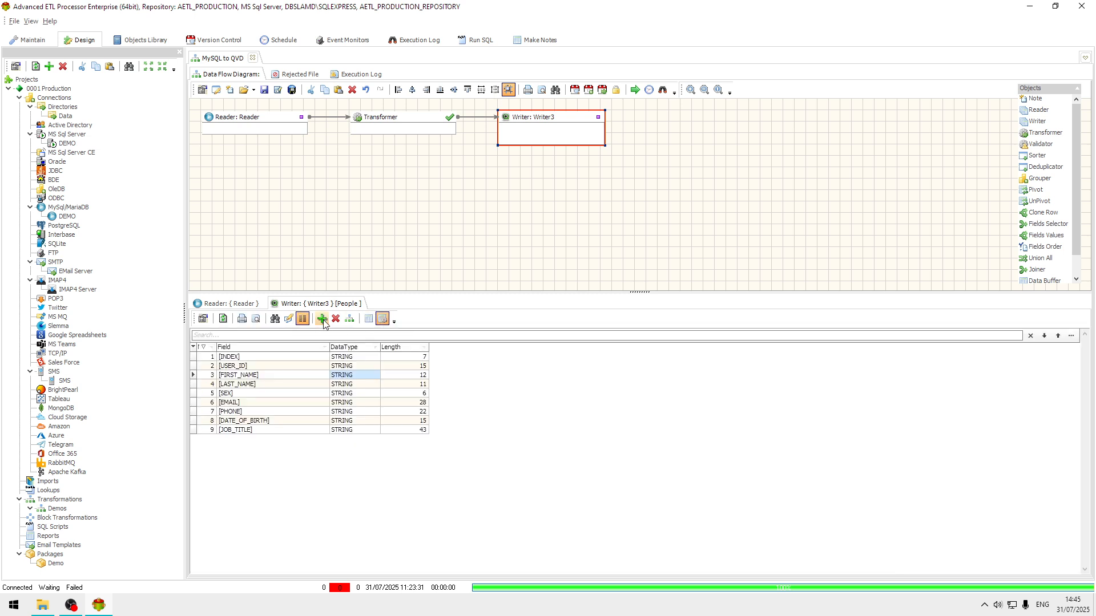
click(363, 358)
click(243, 320)
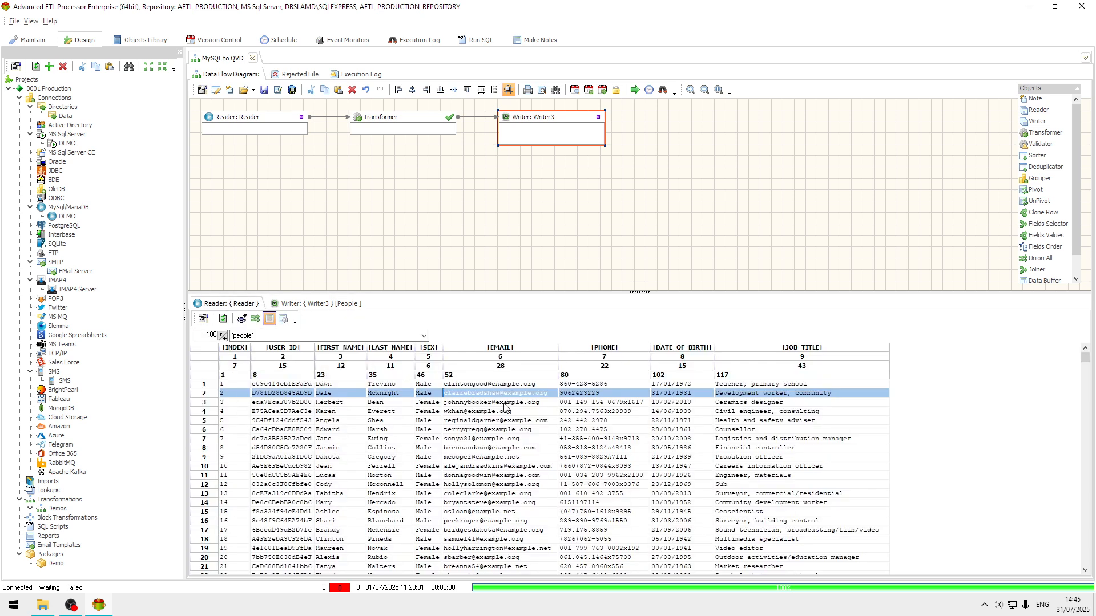
Step: Set the writer's INDEX field data type to NUMBER and DATE_OF_BIRTH to DATE
click(669, 387)
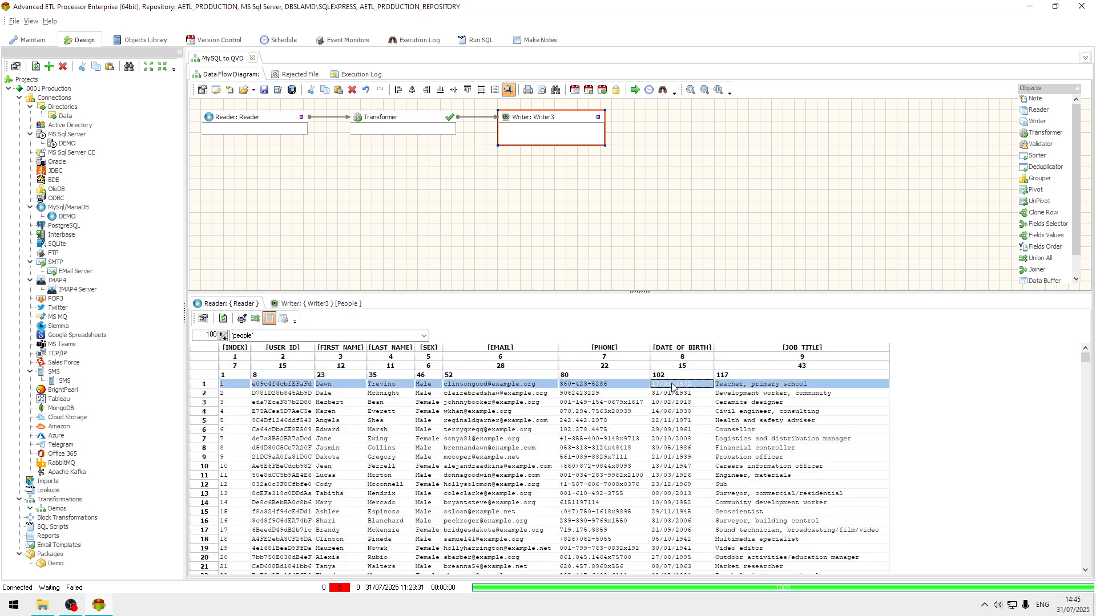
click(323, 304)
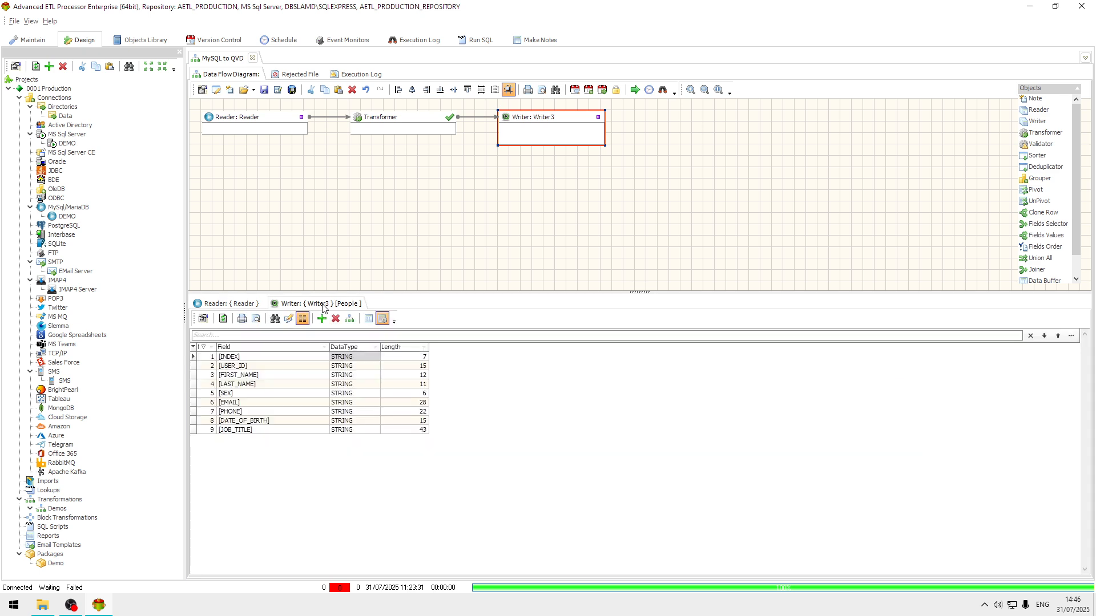
click(373, 358)
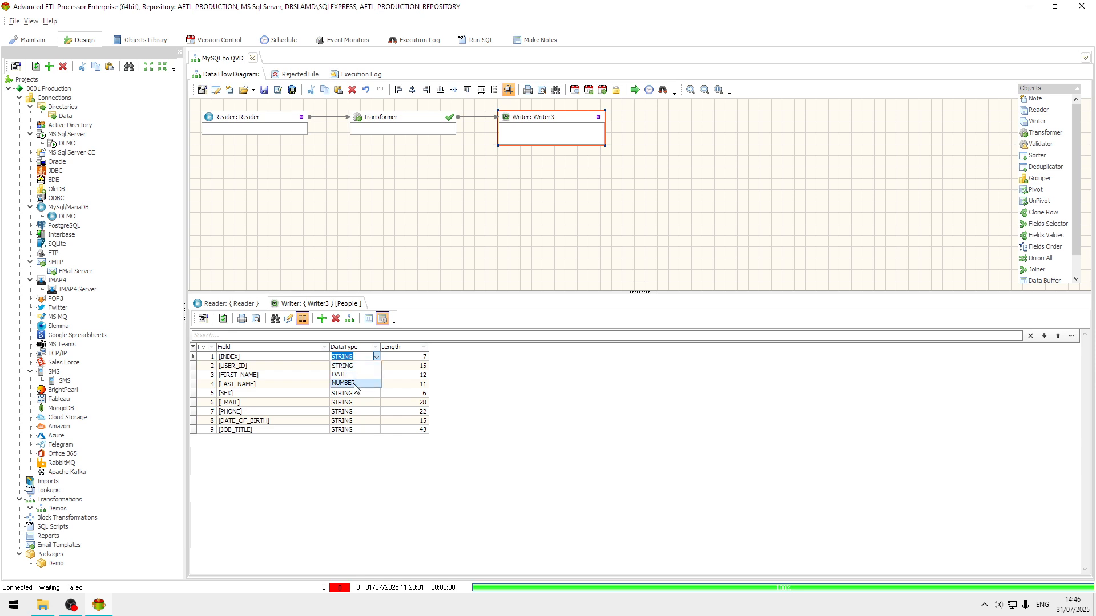
click(352, 383)
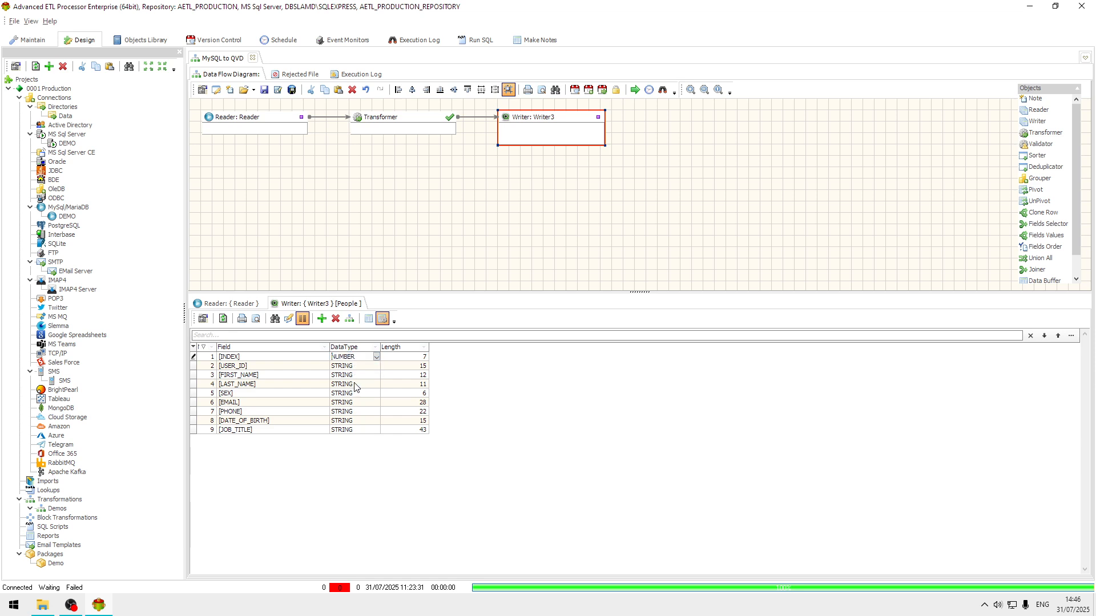
click(365, 423)
click(377, 421)
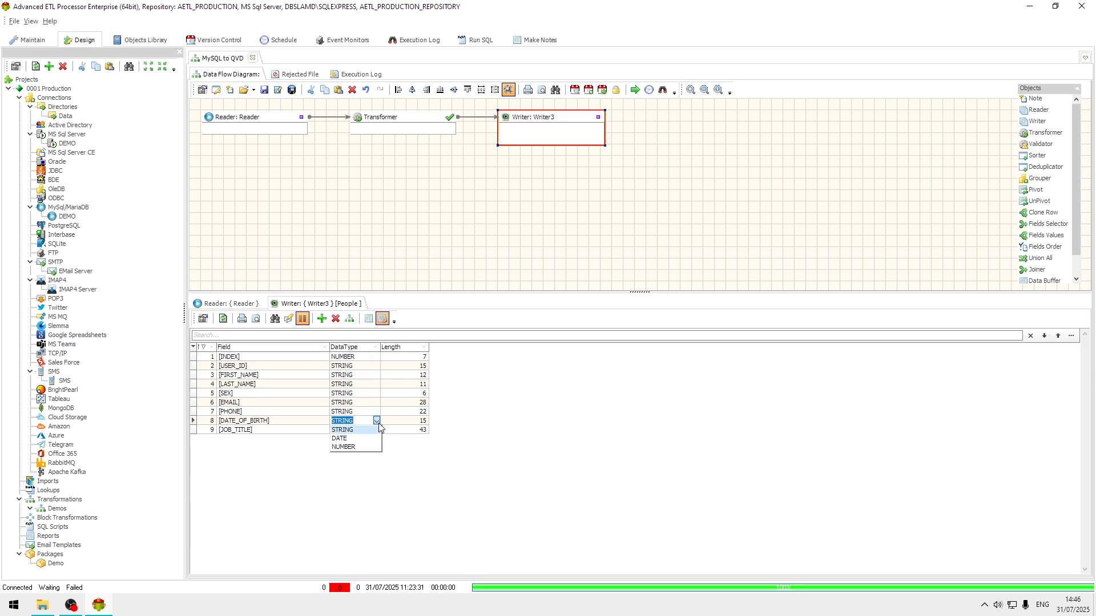
click(352, 437)
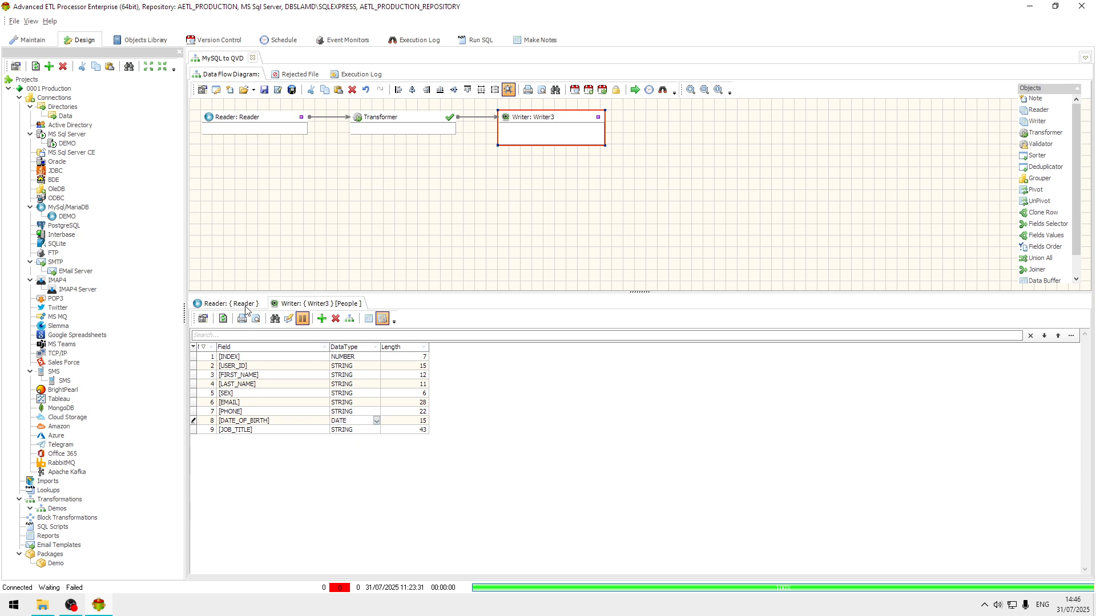
Step: Open the Transformer and auto-map all source fields to target fields by field position
click(299, 411)
click(246, 304)
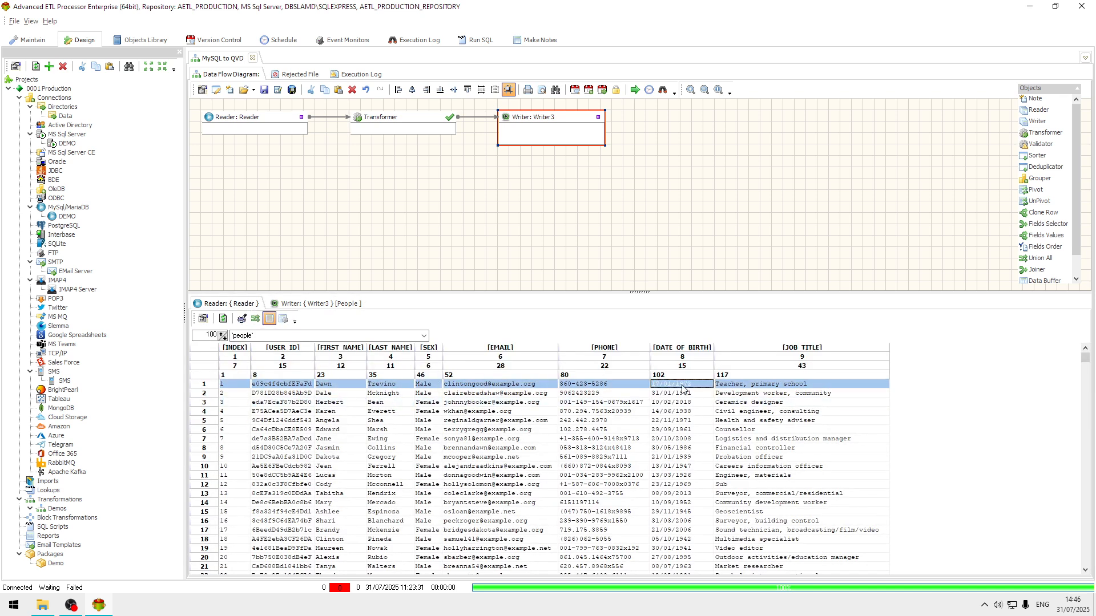
double_click(419, 122)
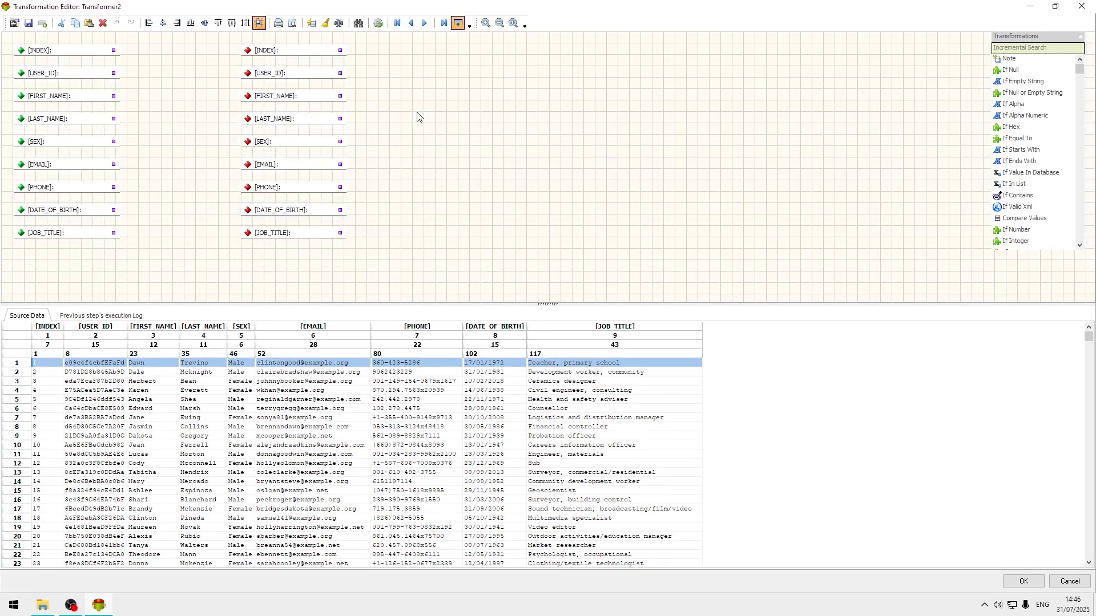
click(311, 23)
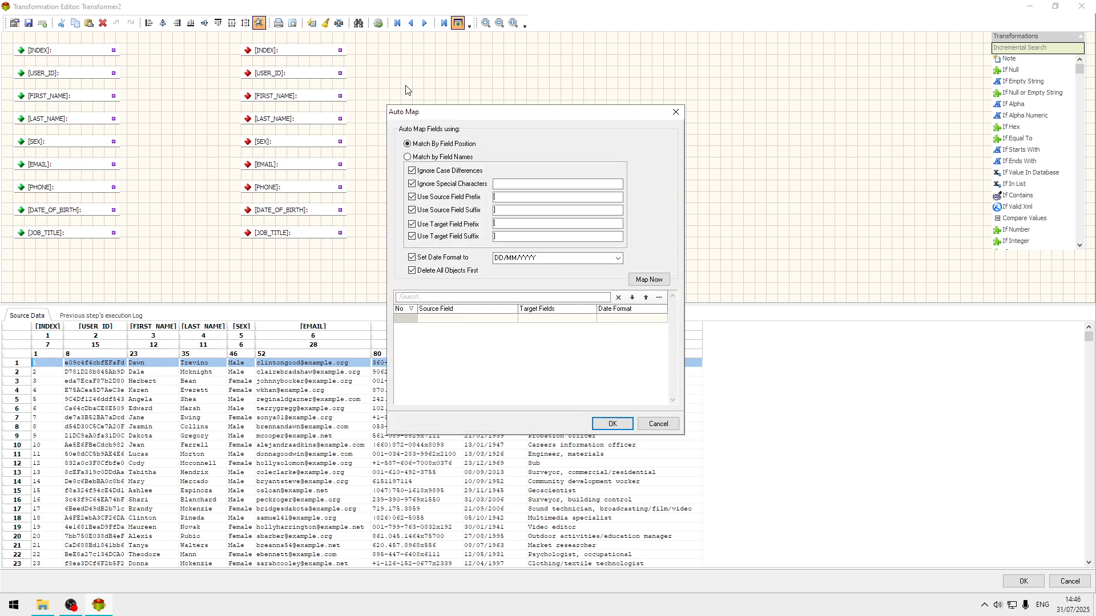
click(655, 279)
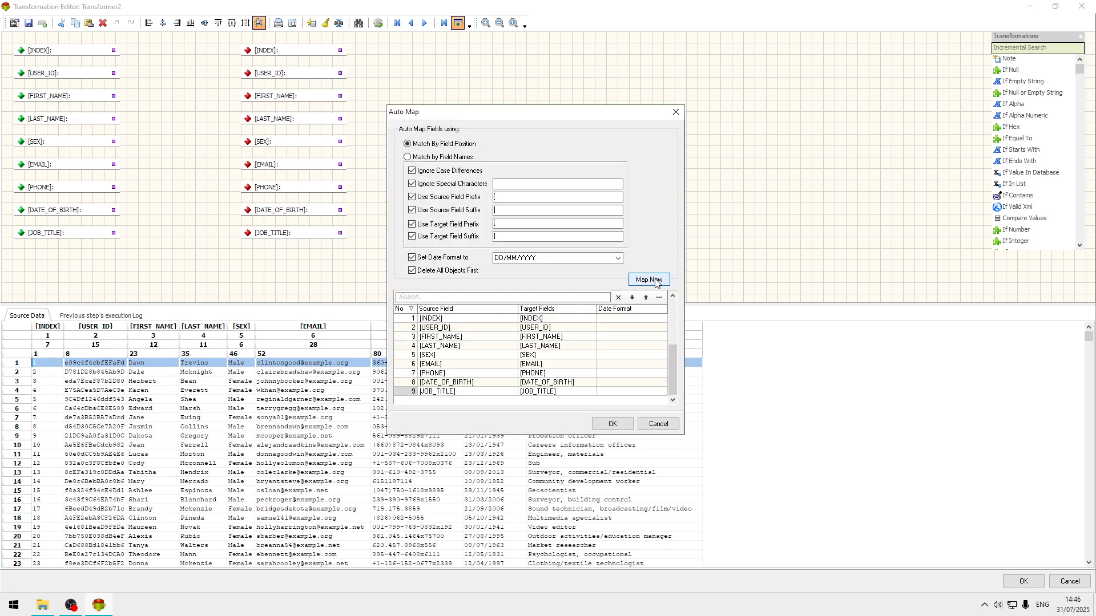
click(612, 424)
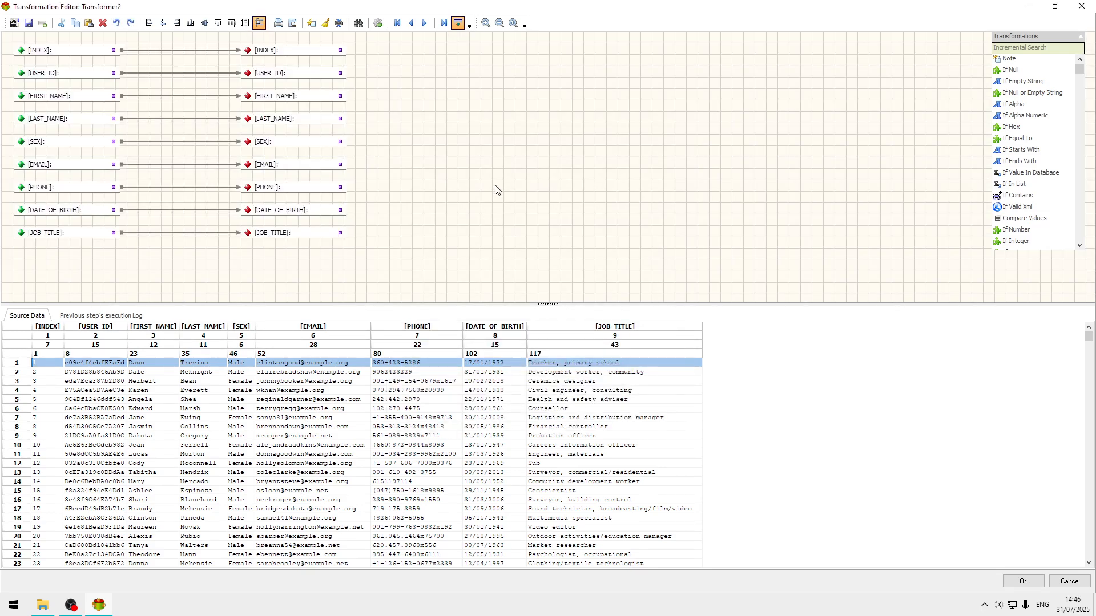
Step: Search the transformations for date and insert a Date Format transformation into the DATE_OF_BIRTH mapping
click(1051, 49)
text(date)
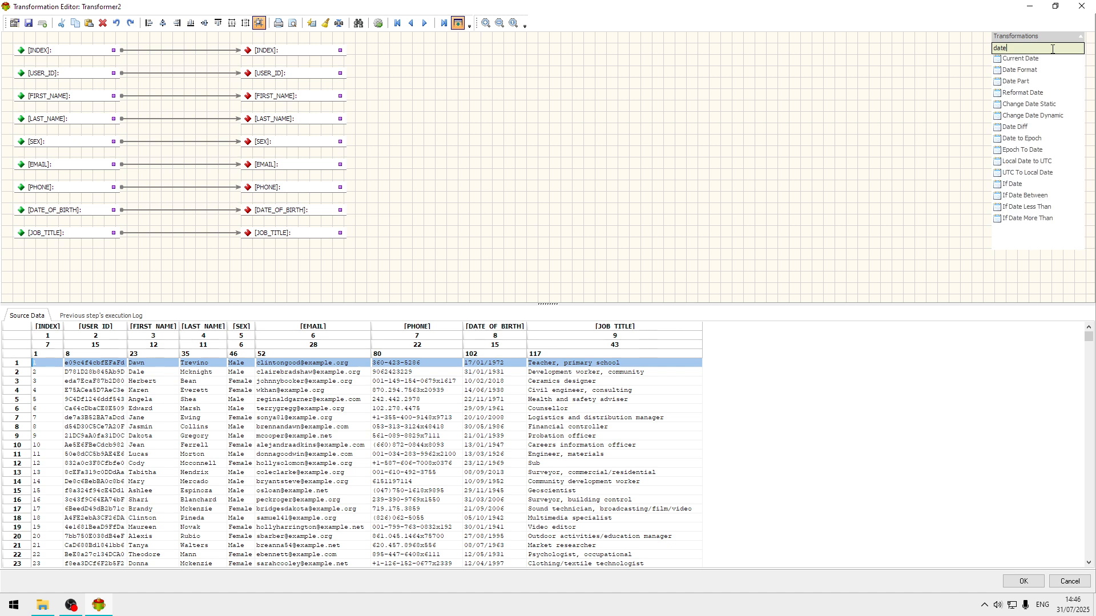
drag(1033, 70, 394, 126)
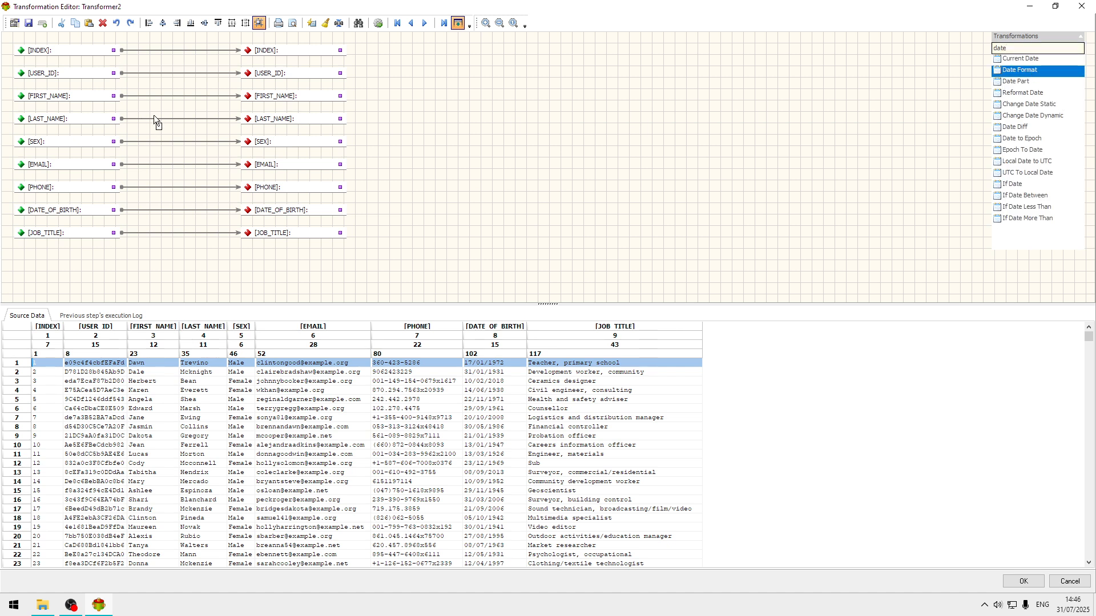
drag(155, 120, 190, 211)
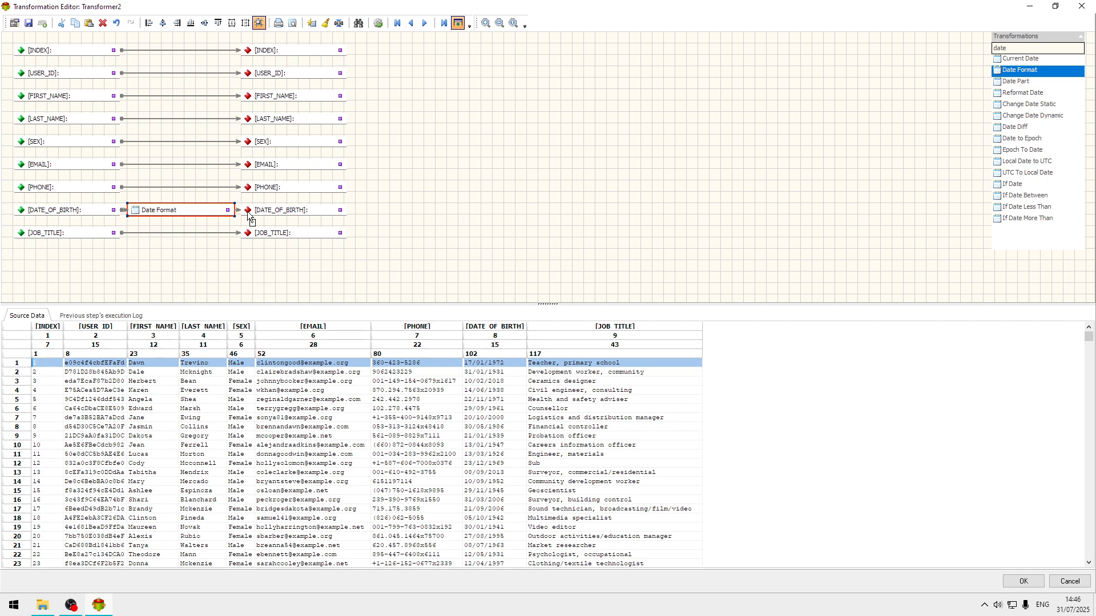
Step: Set the Date Format transformation's selected date format to DD/MM/YYYY, replacing the default format
double_click(201, 215)
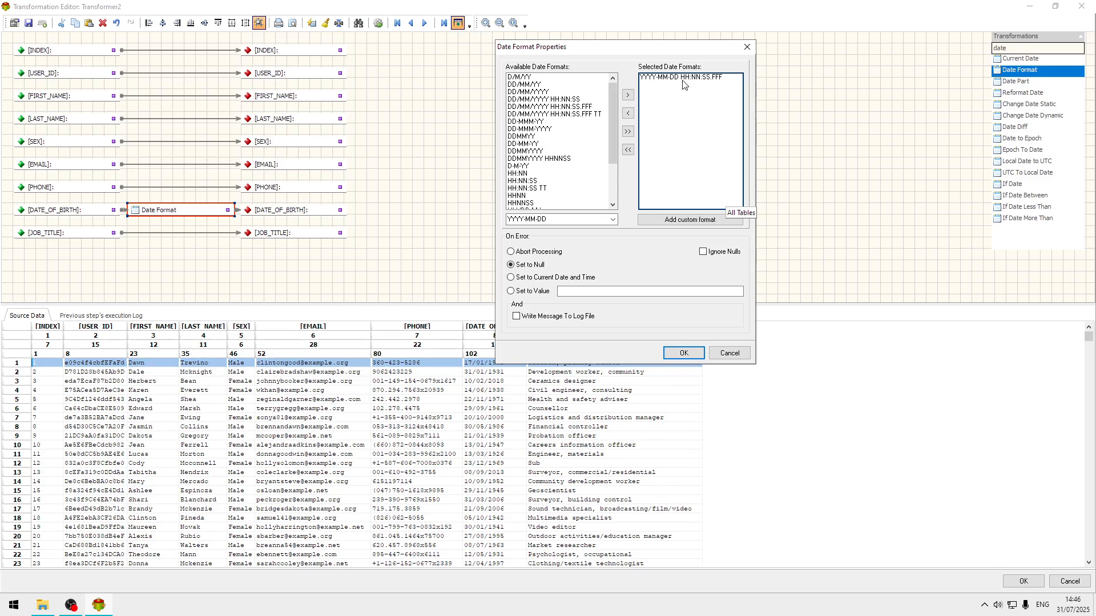
double_click(682, 77)
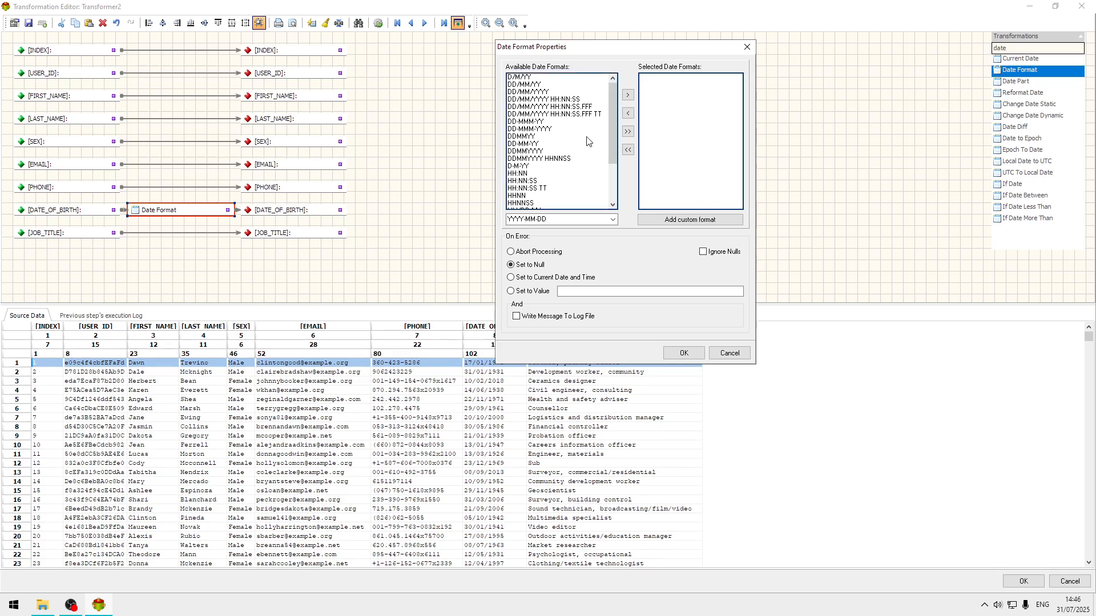
click(534, 92)
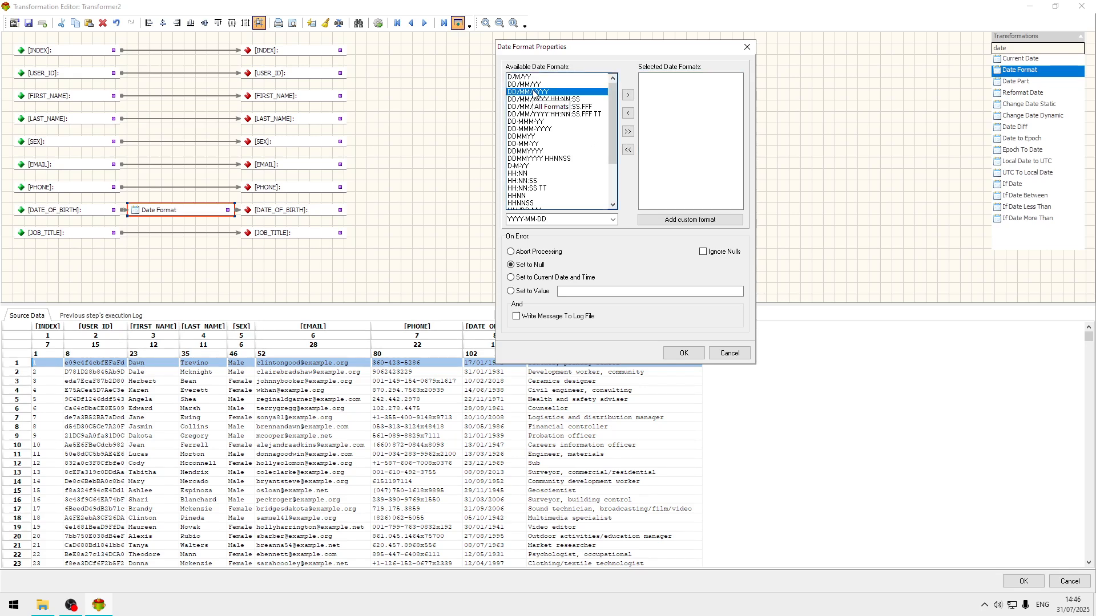
click(627, 95)
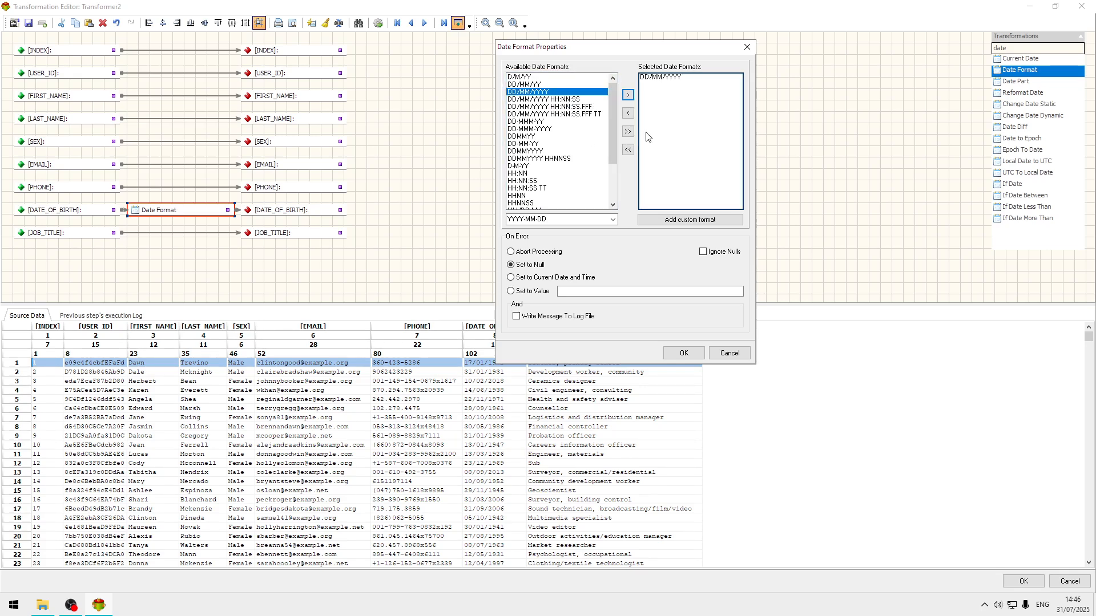
click(683, 353)
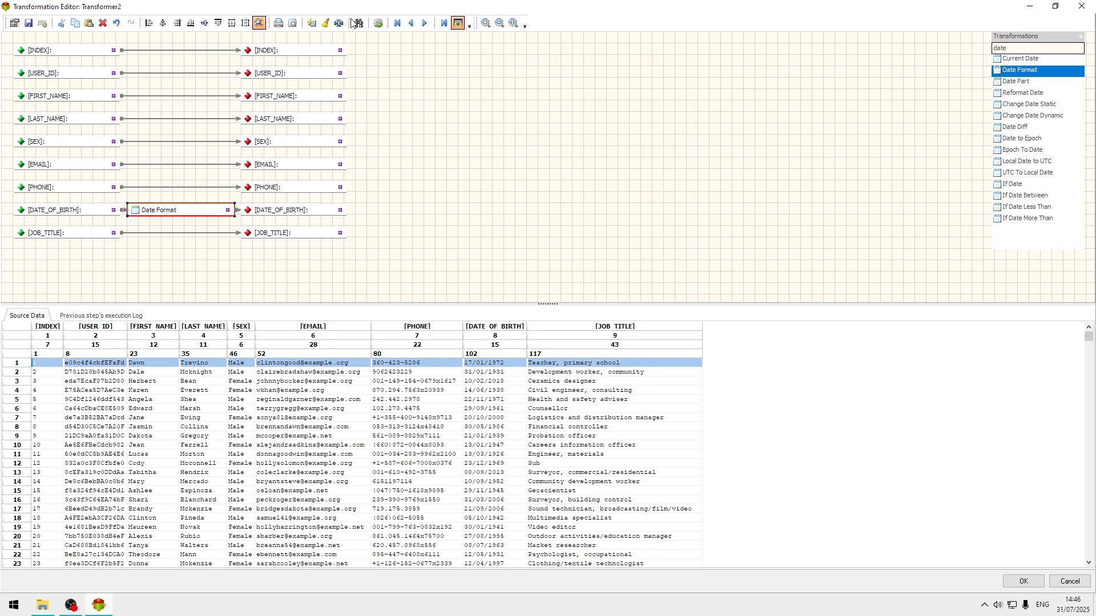
Step: Preview the transformation output for several source data rows
click(380, 24)
click(287, 454)
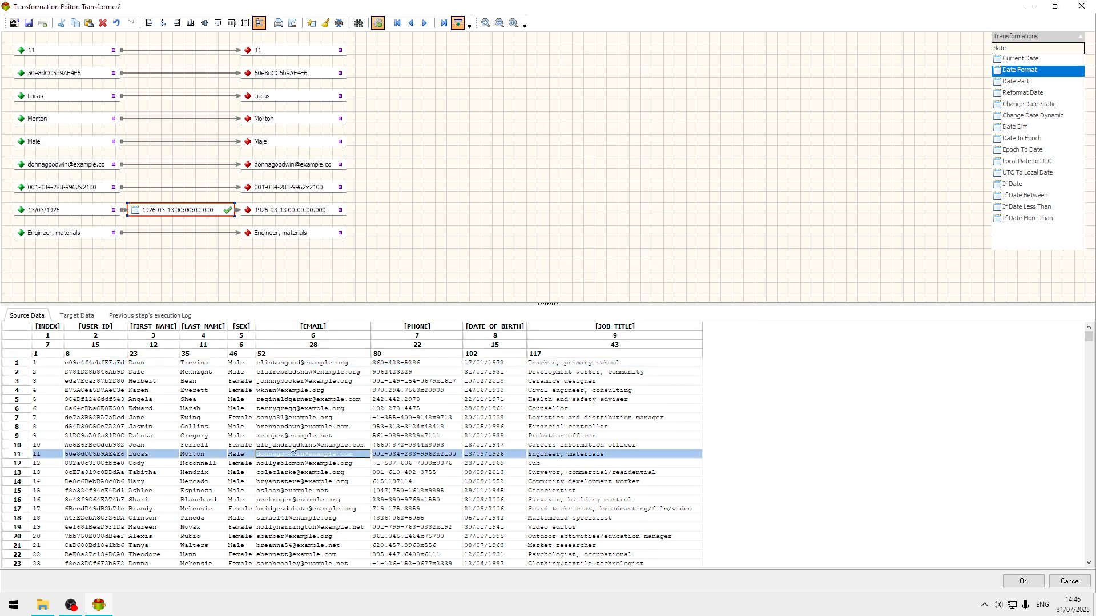
click(322, 412)
key(Down)
key(Down)
key(Down)
key(Down)
key(Down)
key(Down)
key(Down)
key(Down)
key(Down)
key(Down)
key(Down)
key(Down)
key(Down)
key(Down)
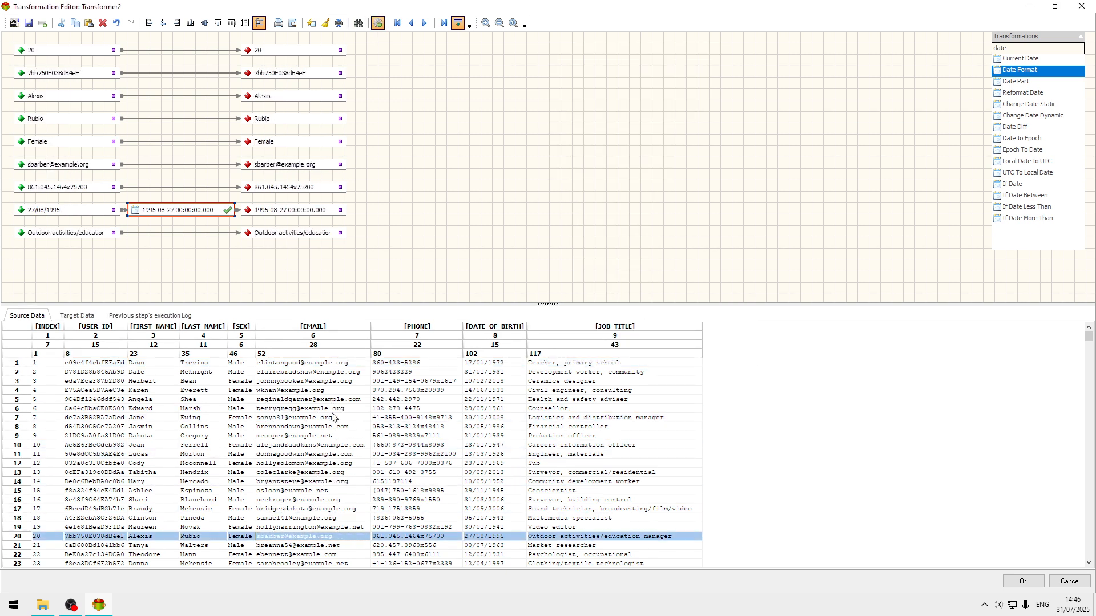
Step: Accept the Transformer changes and run the transformation, closing the progress window when it ends
click(1021, 582)
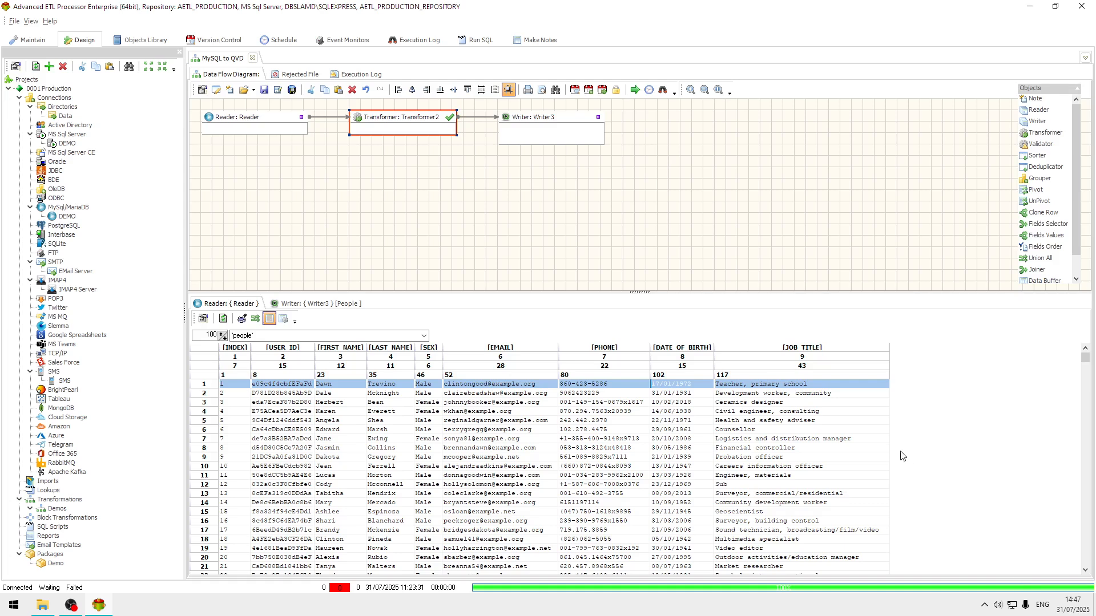
click(634, 90)
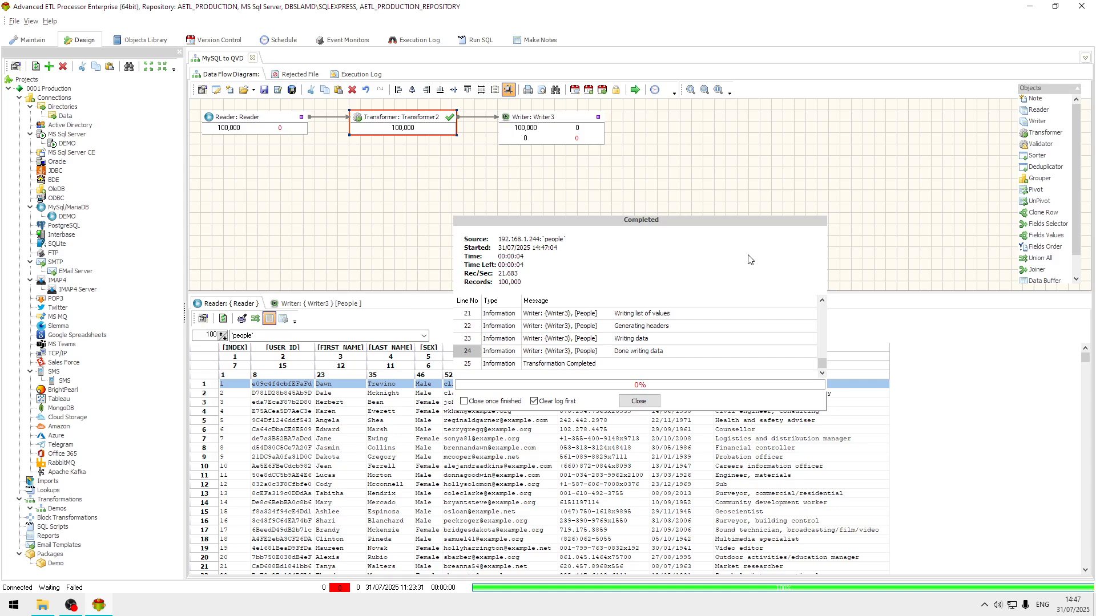
click(647, 404)
Step: Preview the data written to the QVD file from the writer
click(335, 308)
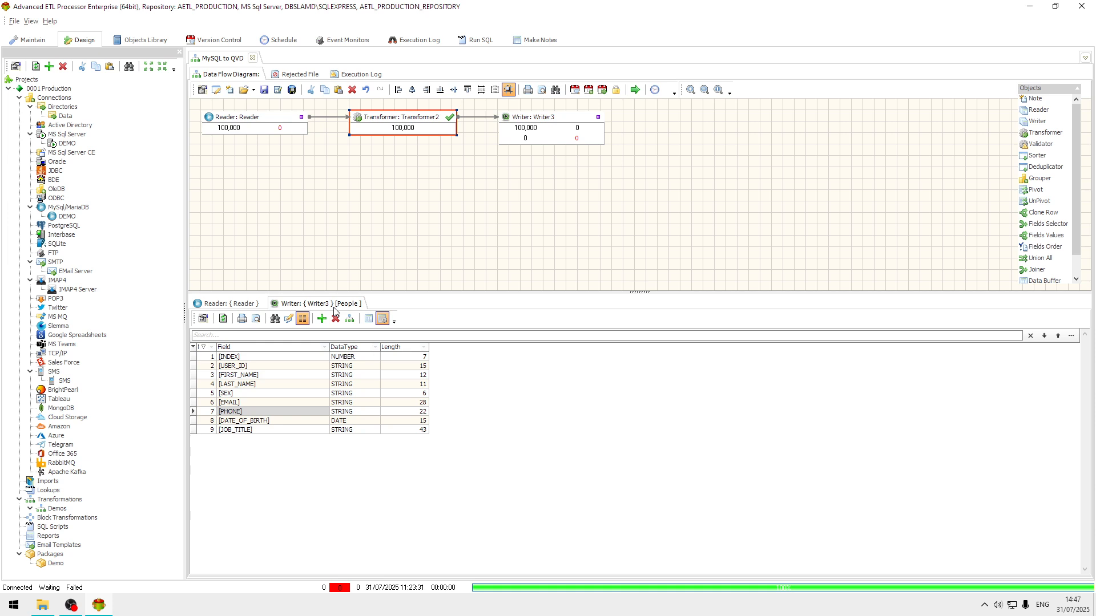
click(368, 321)
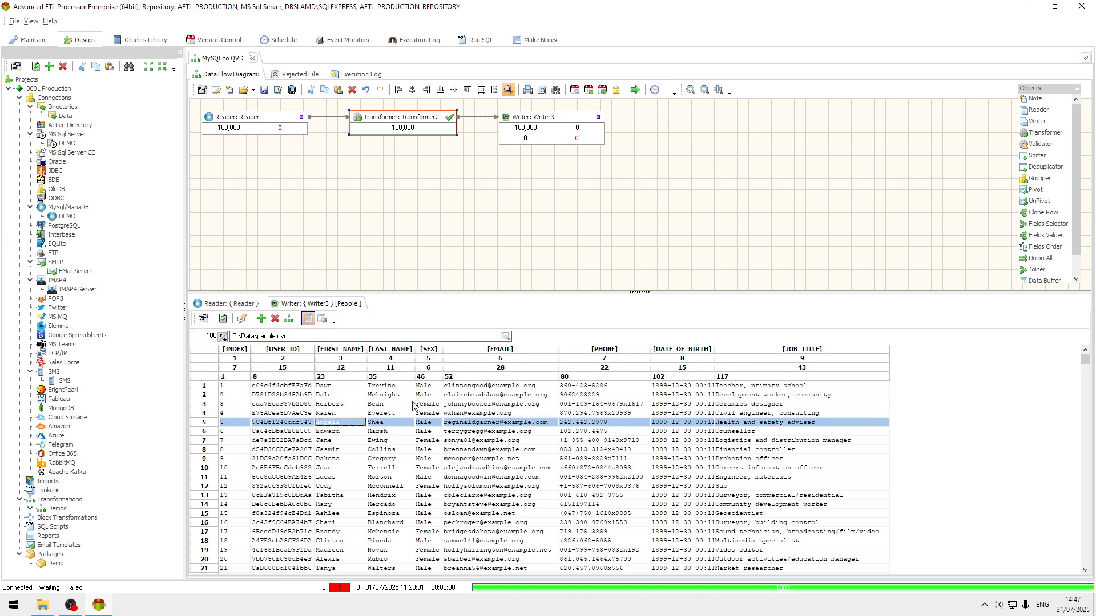
key(Down)
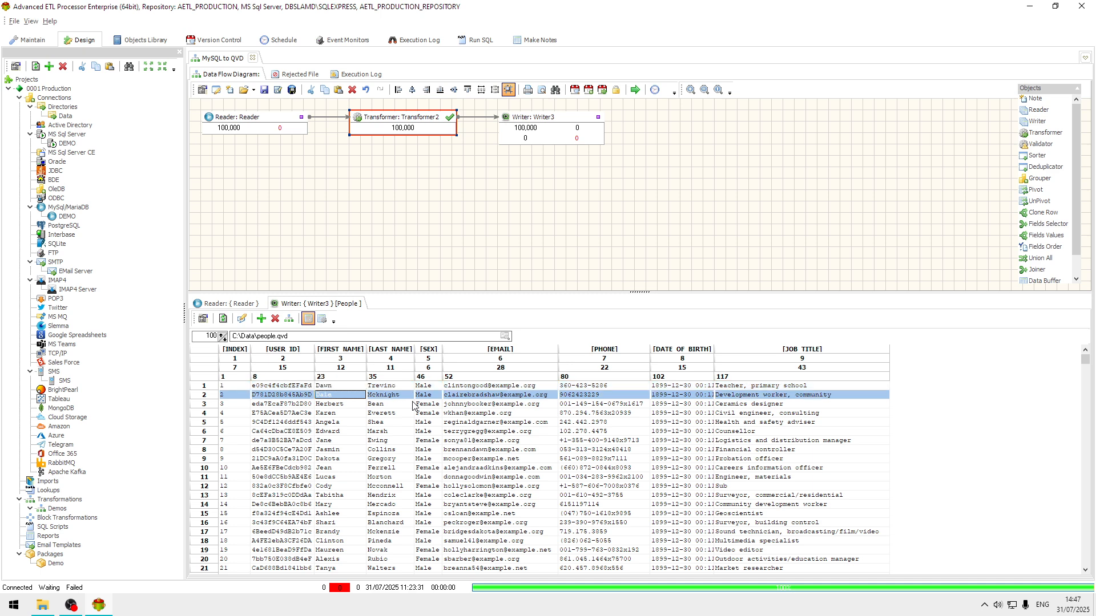
key(Up)
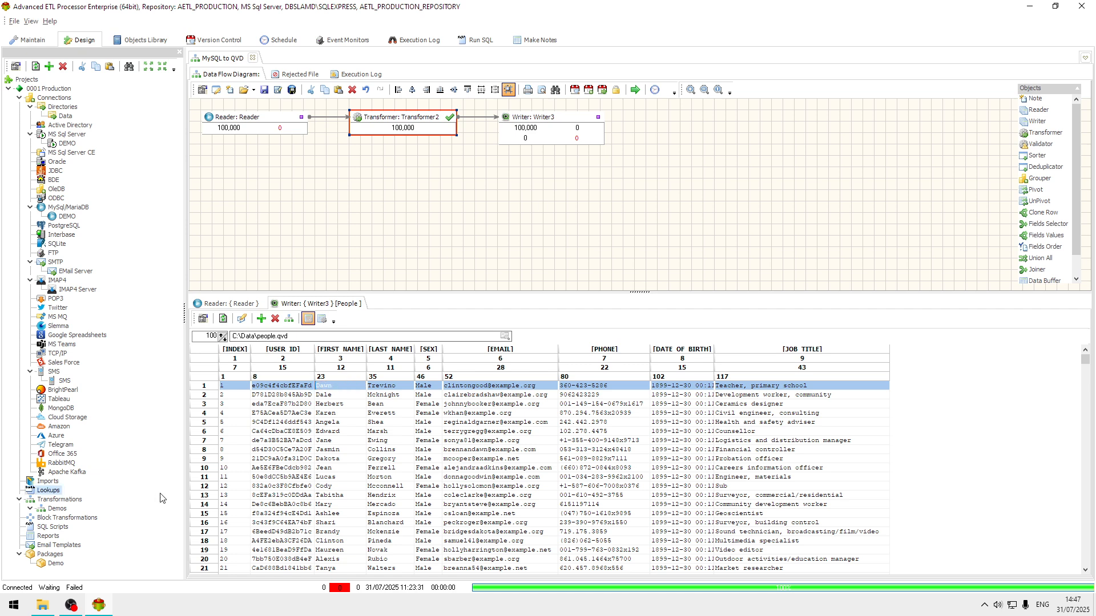
double_click(56, 563)
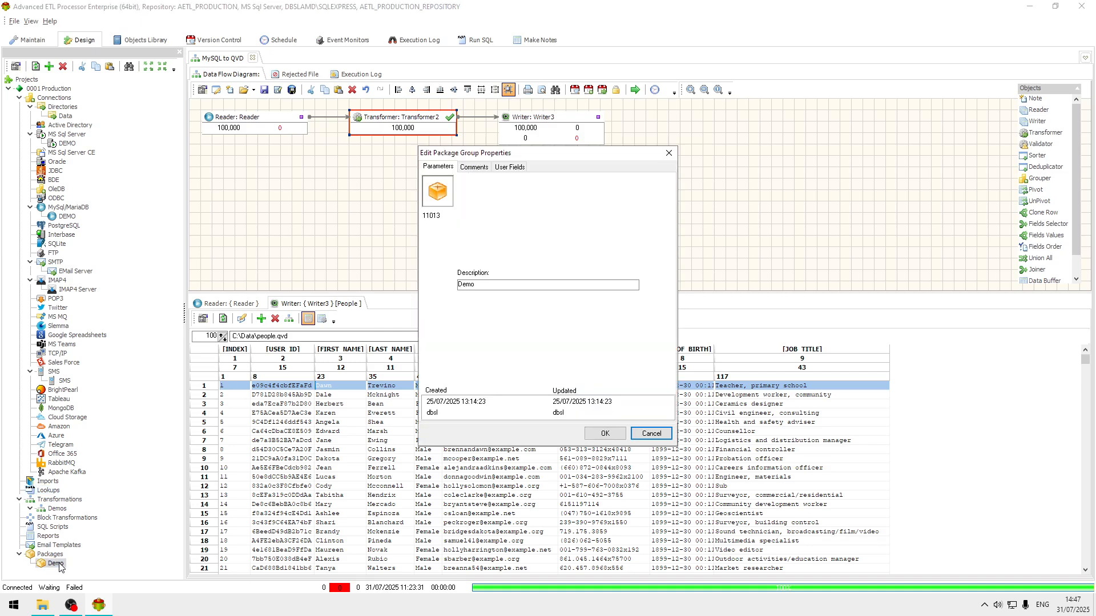
click(651, 434)
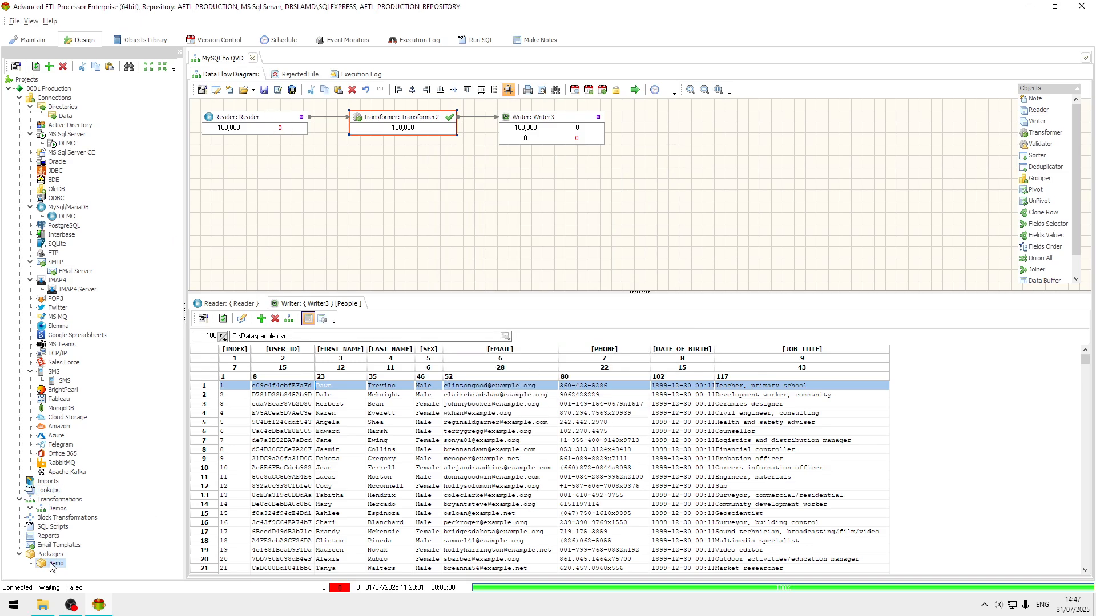
Step: Review the reader's MySQL connection and source table settings without changing them
double_click(279, 121)
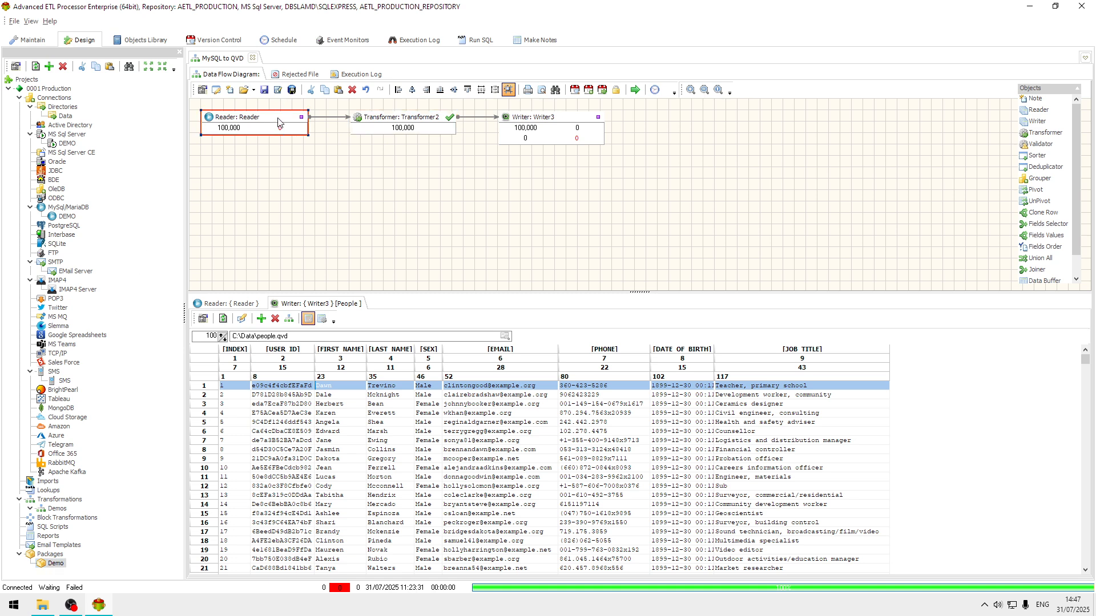
click(430, 135)
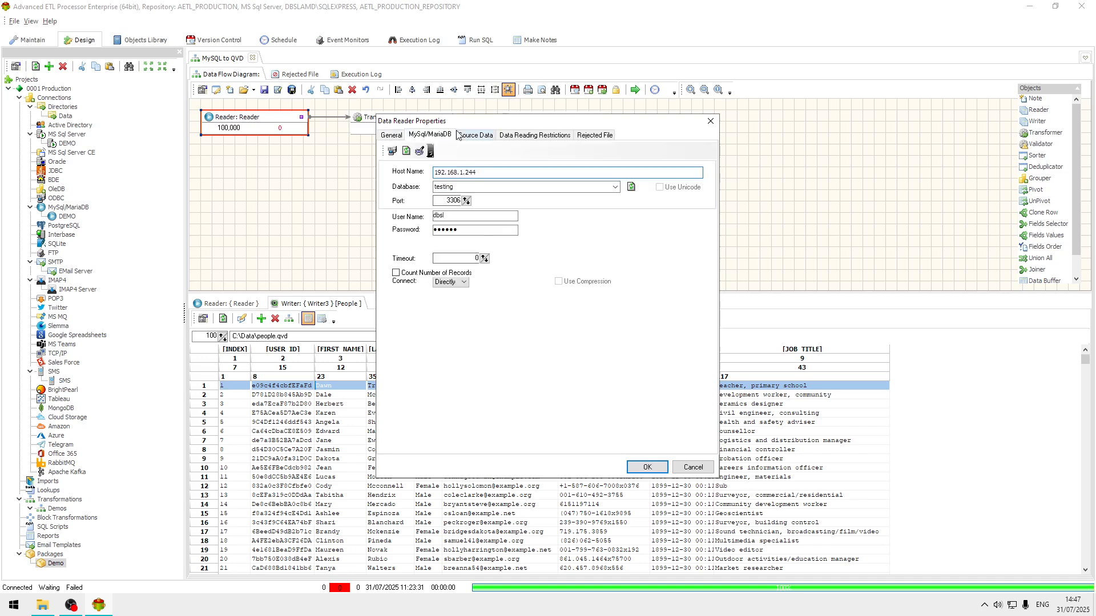
click(468, 137)
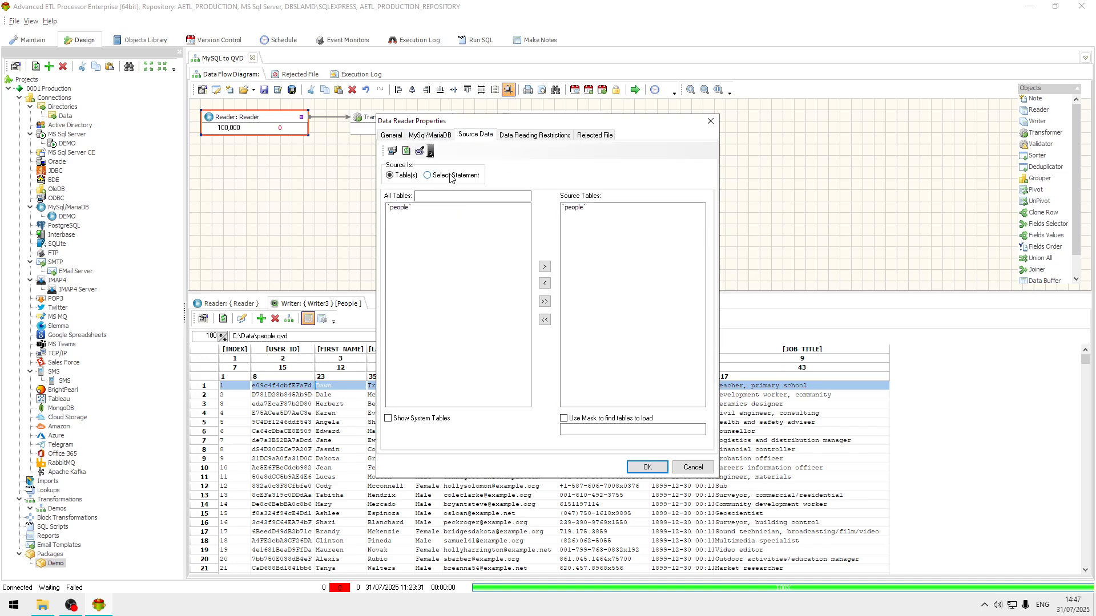
click(692, 467)
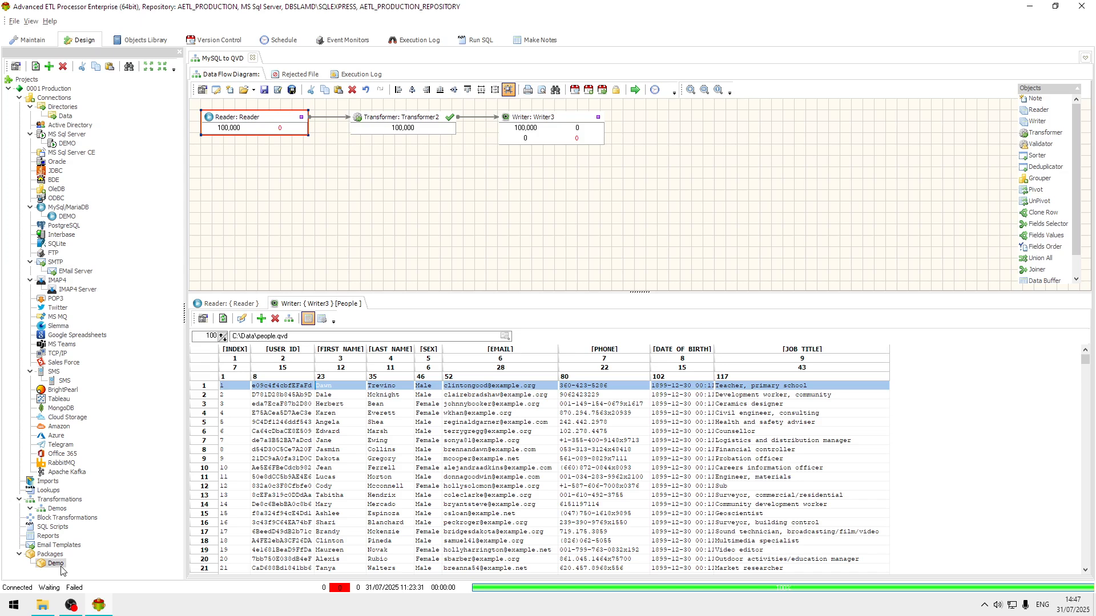
click(242, 321)
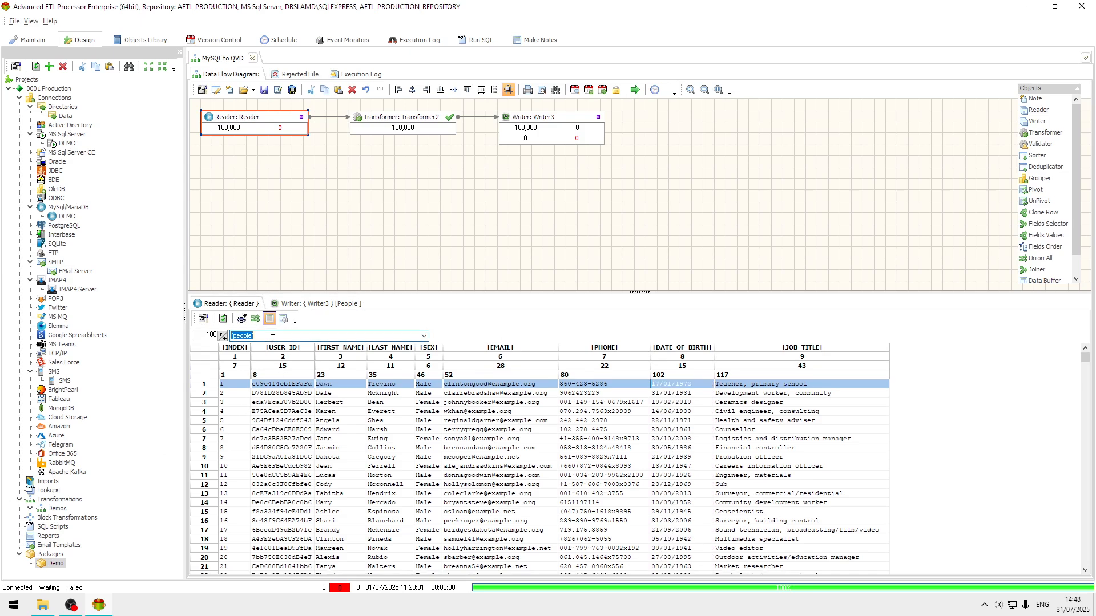
double_click(57, 563)
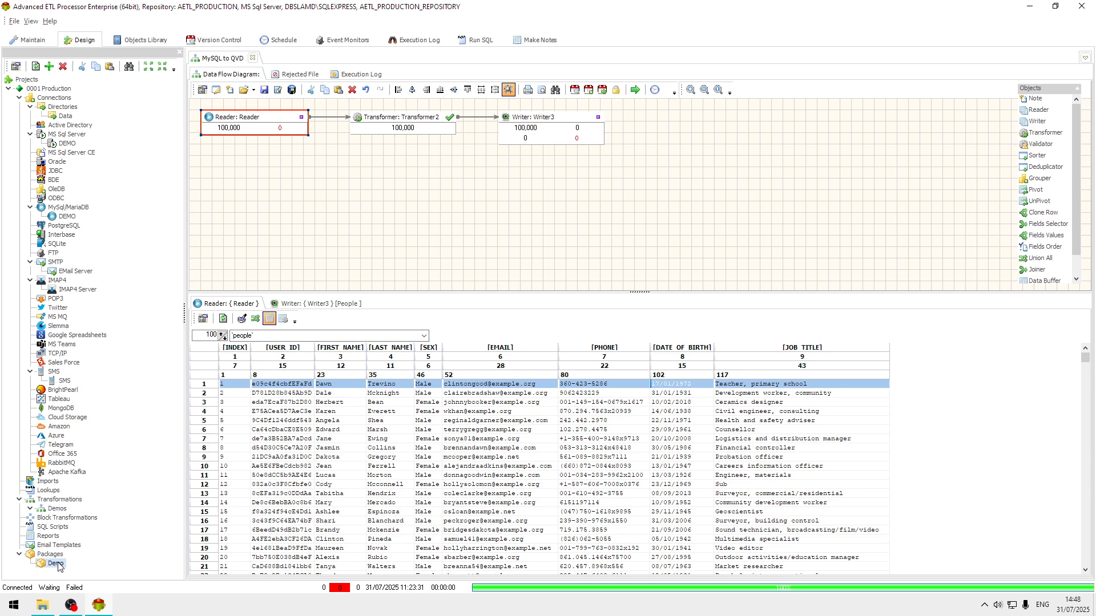
Step: Create a new package in the Packages folder with the description "QVD Export"
key(Escape)
right_click(53, 565)
click(115, 228)
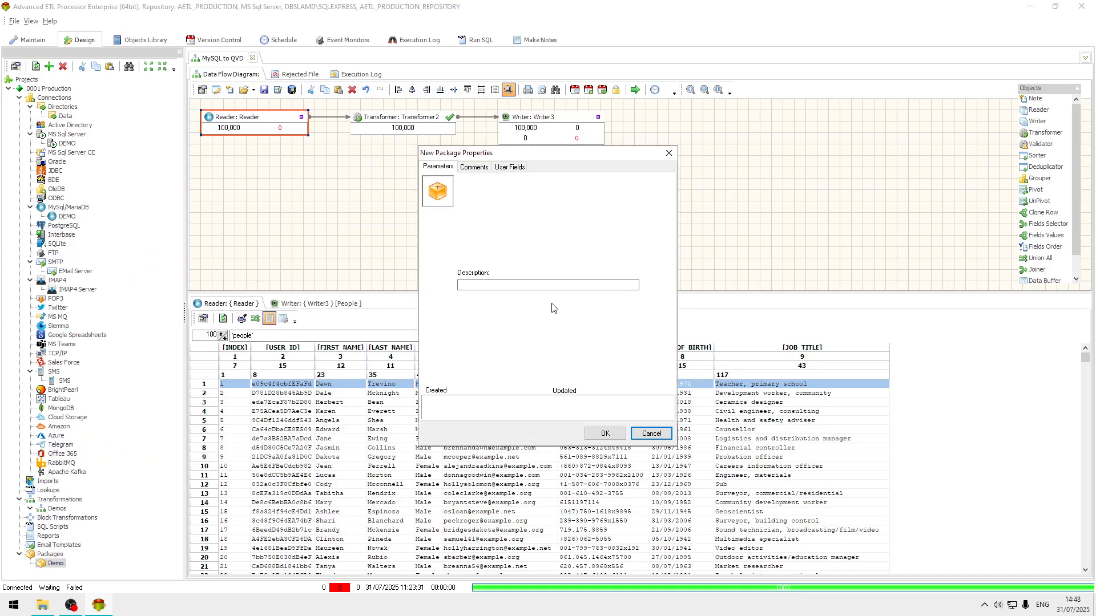
click(531, 282)
text(QV)
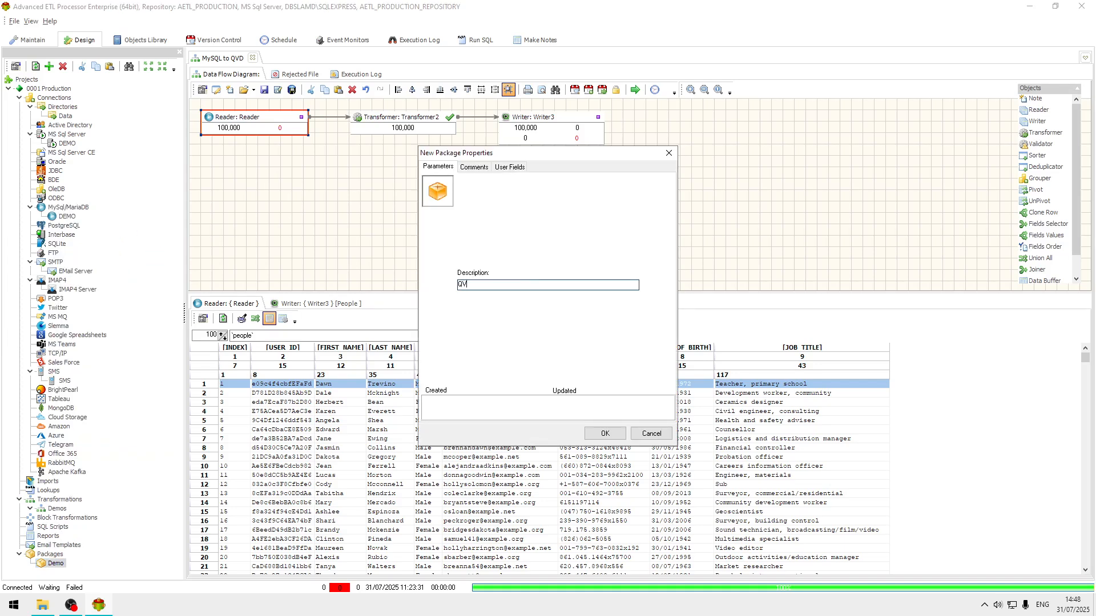
text(D Export)
click(605, 433)
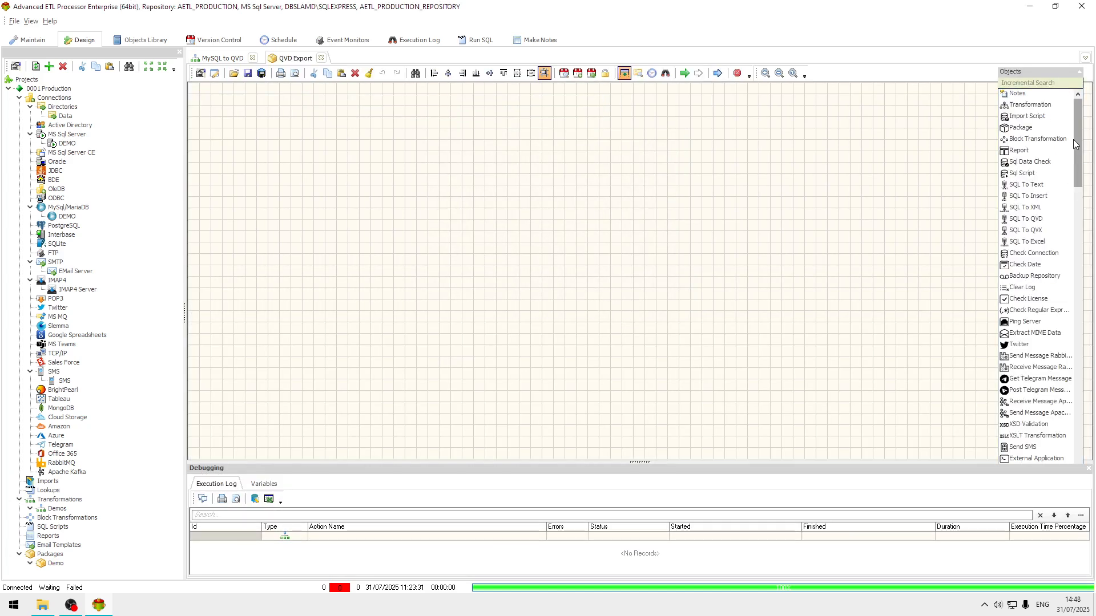
Step: Find the SQL To QVD action and place it on the package canvas, opening its properties
click(1047, 84)
text(qvd)
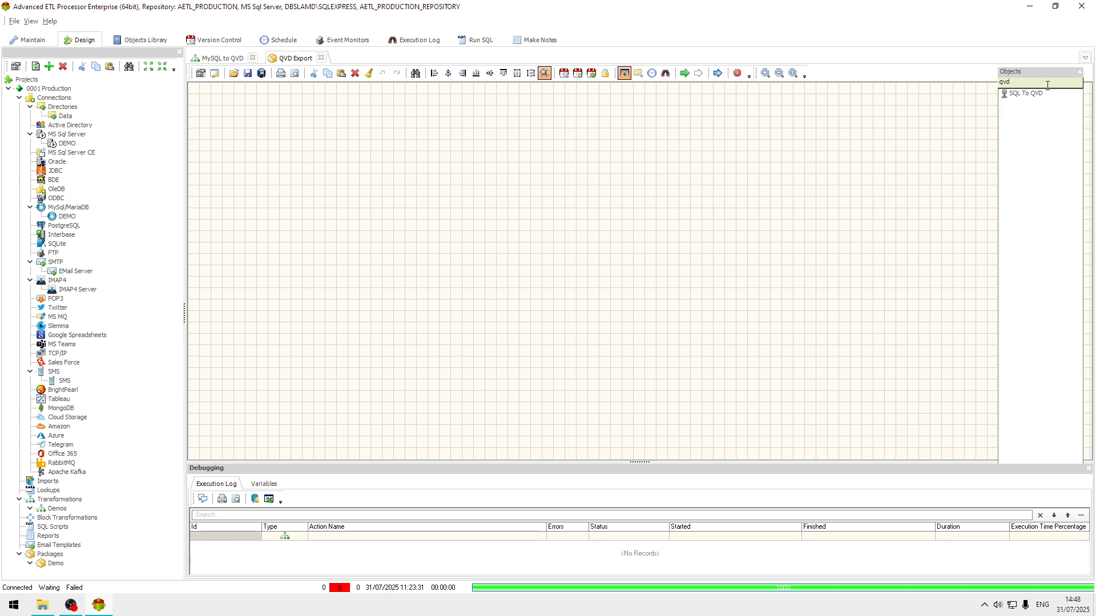
drag(1042, 94, 345, 185)
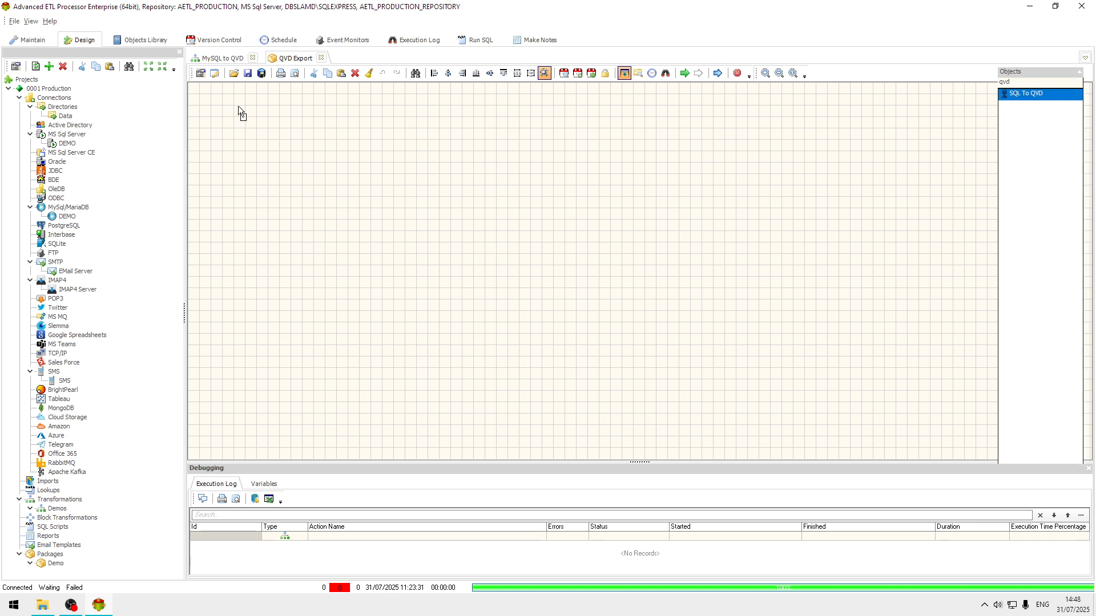
drag(238, 106, 244, 114)
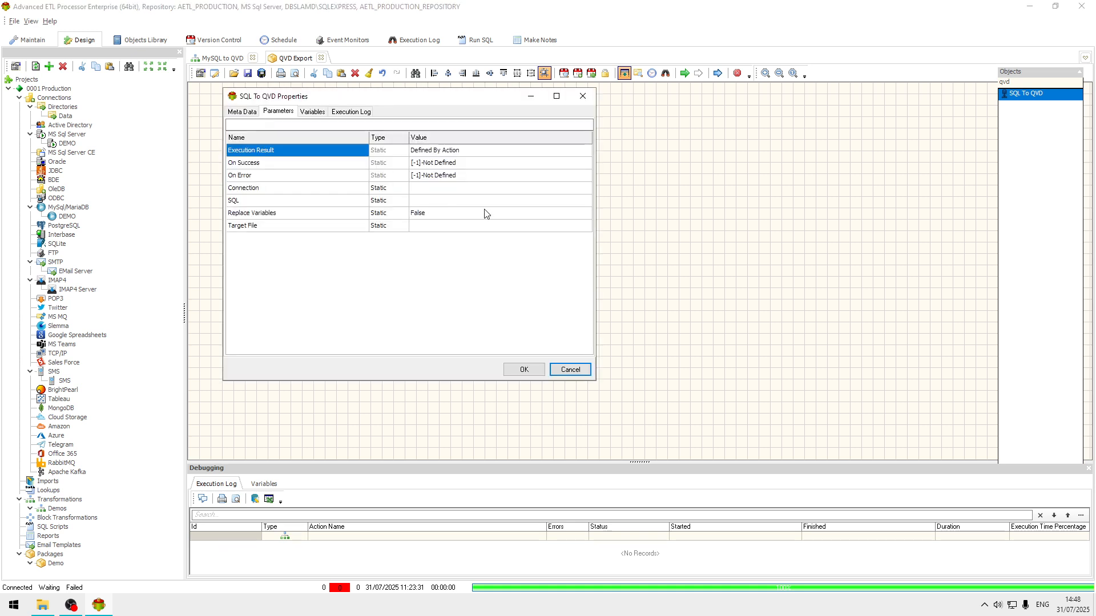
Step: Set the action's connection to the MySQL DEMO connection
click(478, 192)
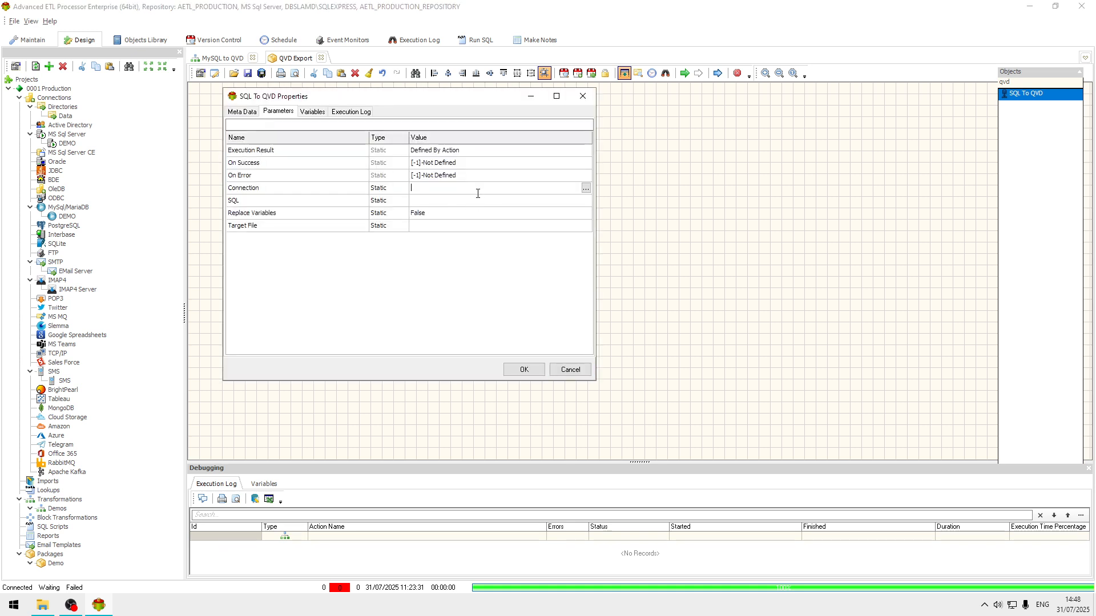
click(585, 188)
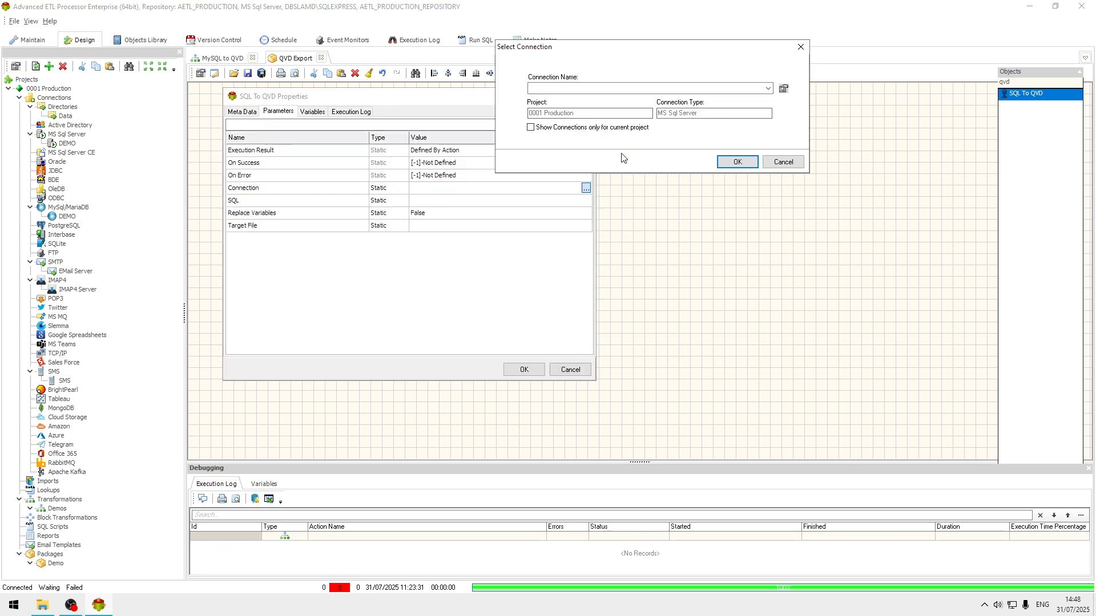
click(768, 89)
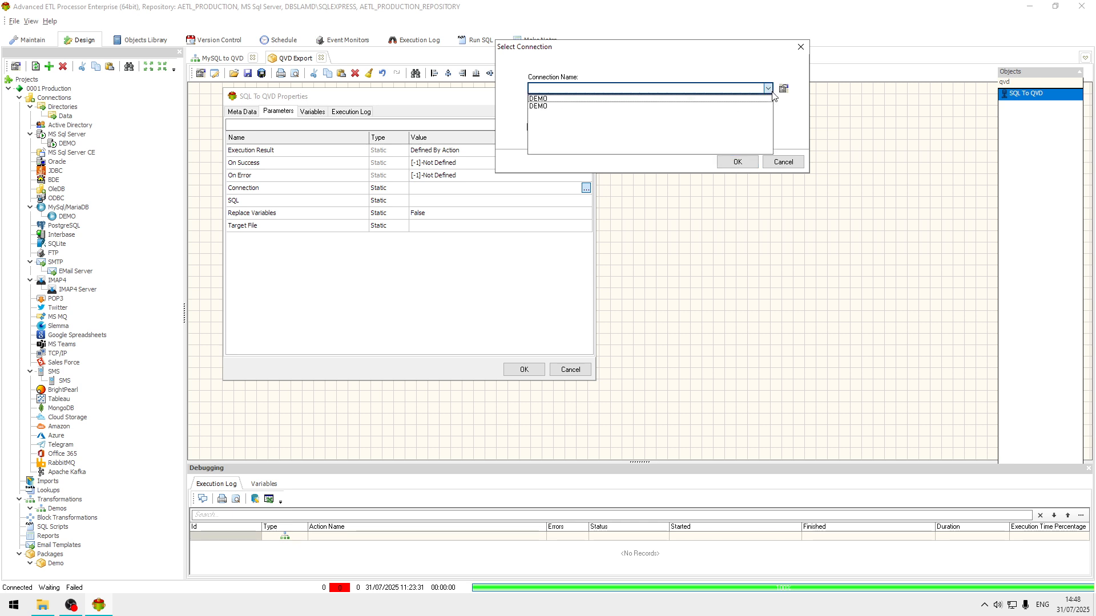
click(568, 101)
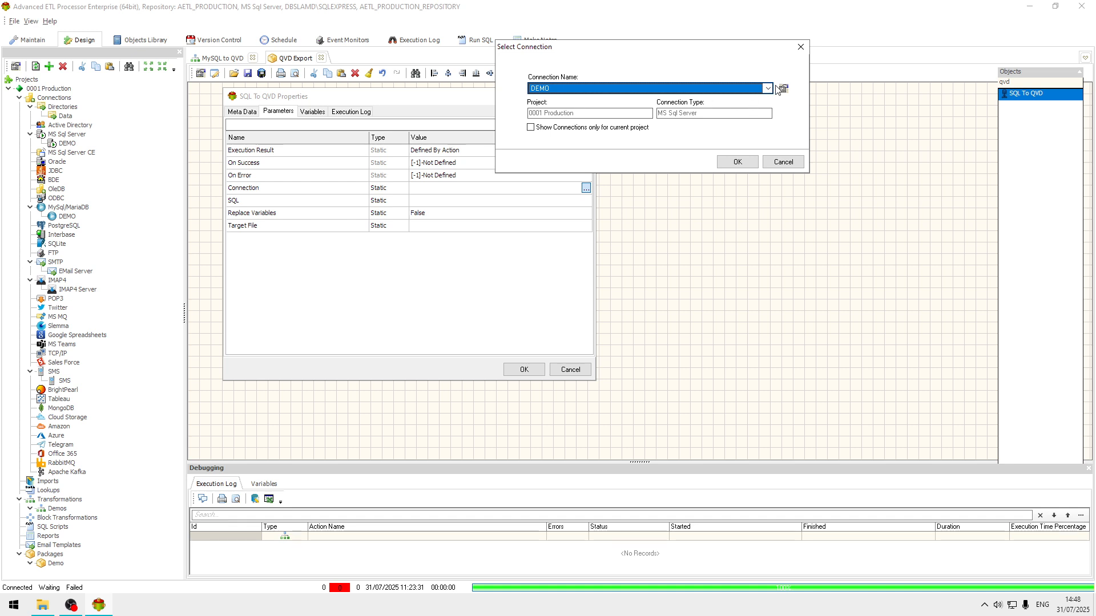
click(768, 88)
click(536, 107)
click(737, 162)
Step: Enter the SQL query select * from 'people' for the action
click(444, 201)
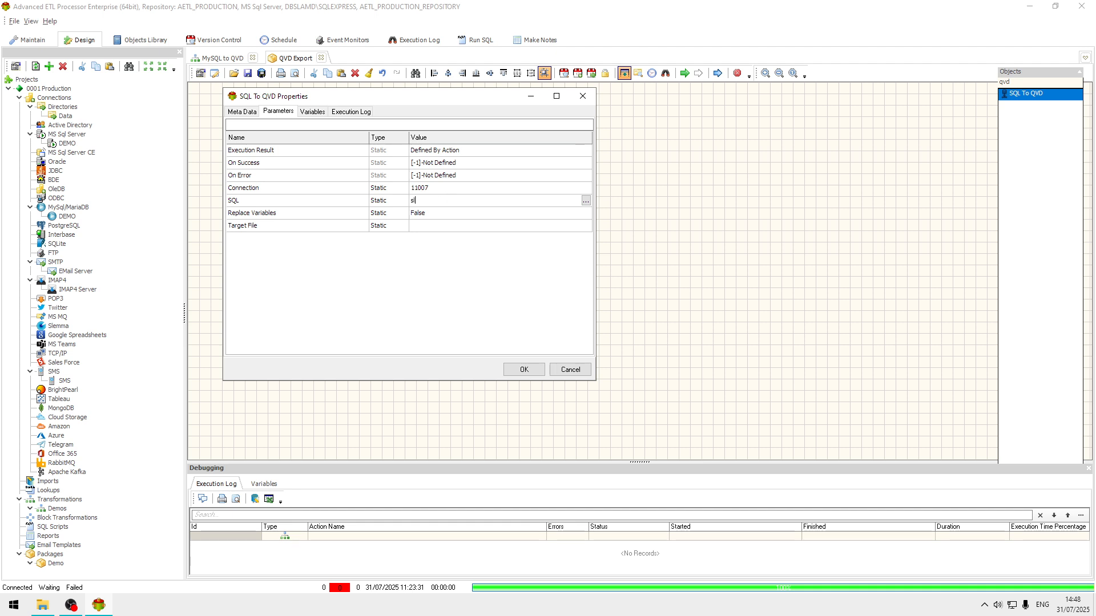
text(select * from)
right_click(468, 204)
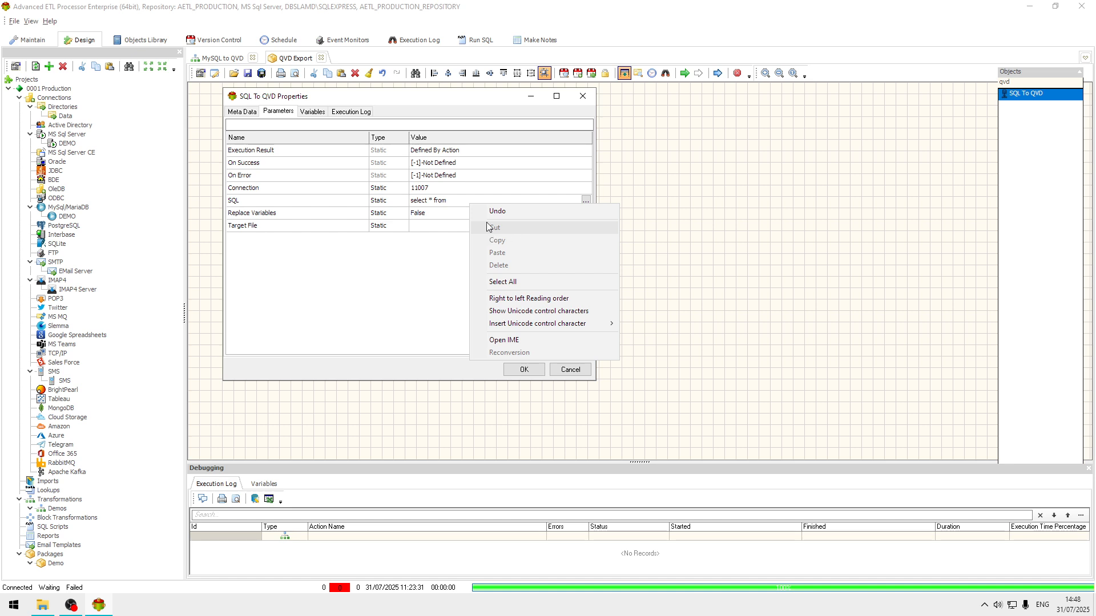
click(470, 201)
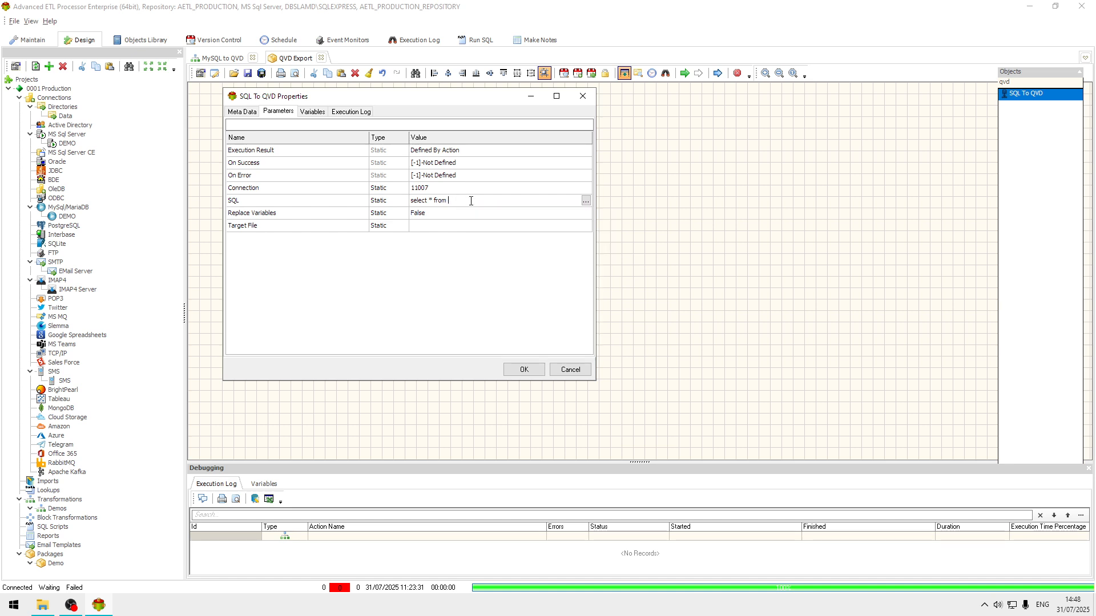
text(")
key(BackSpace)
text('people)
key(Return)
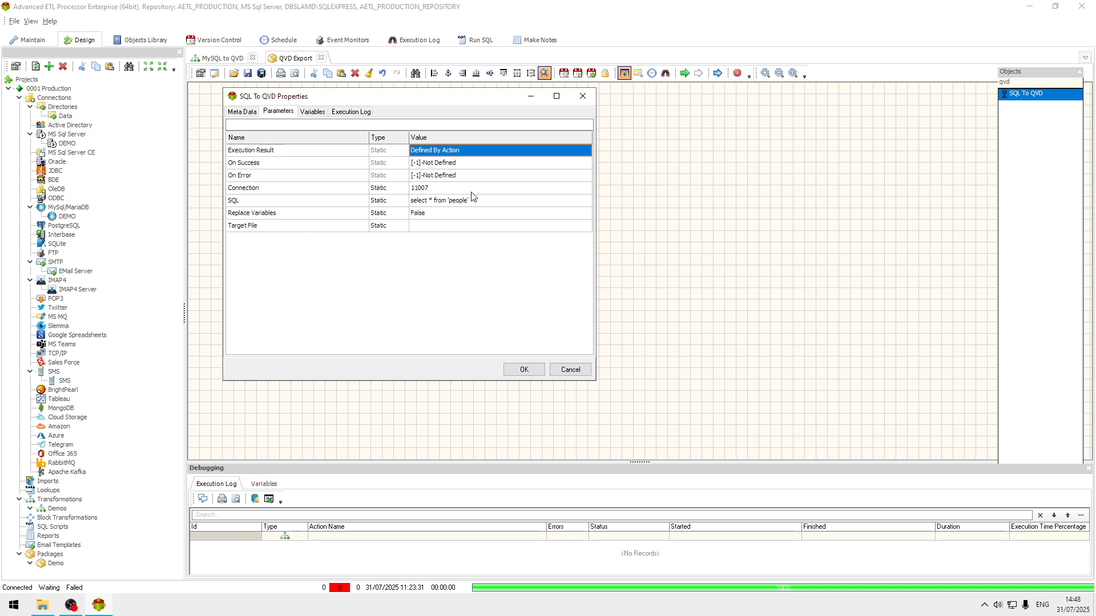
Step: Set the target file to people1.qvd in C:\Data and close the action properties
click(465, 226)
click(586, 227)
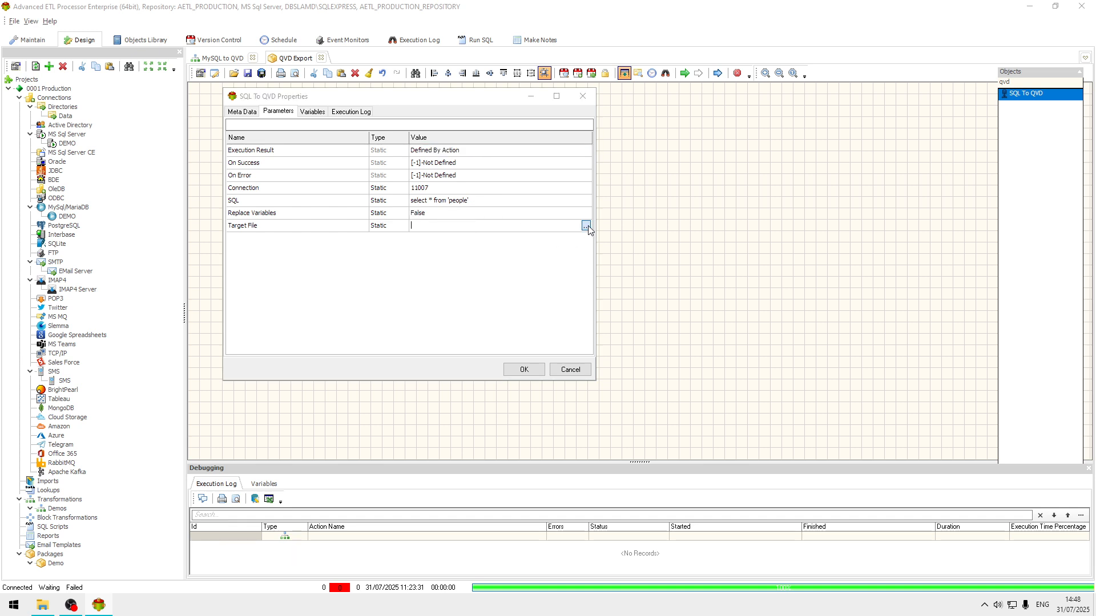
click(138, 80)
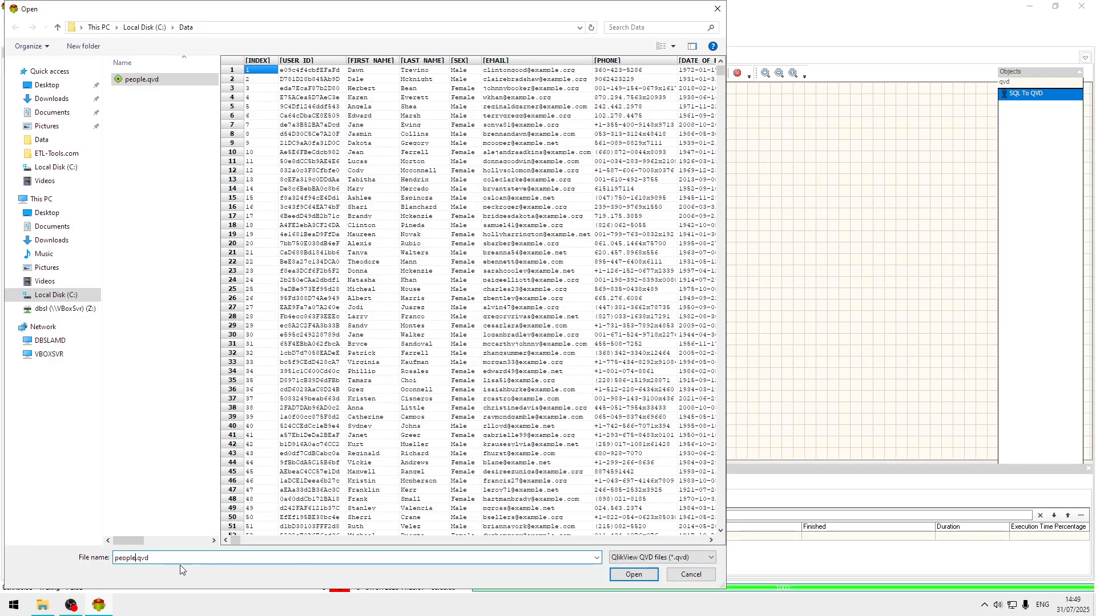
text(1)
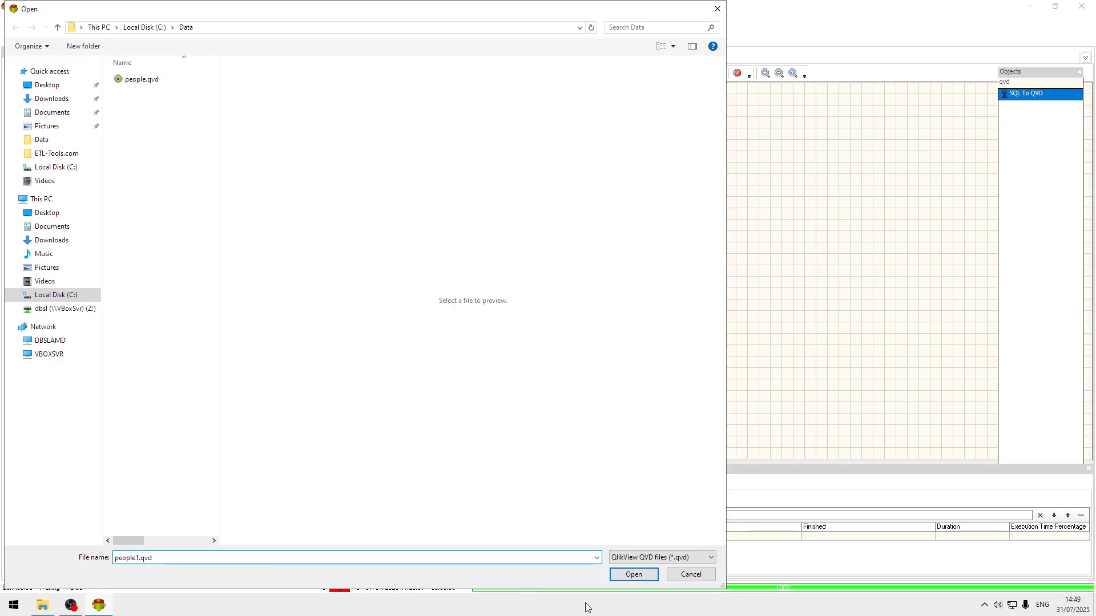
click(631, 575)
click(523, 372)
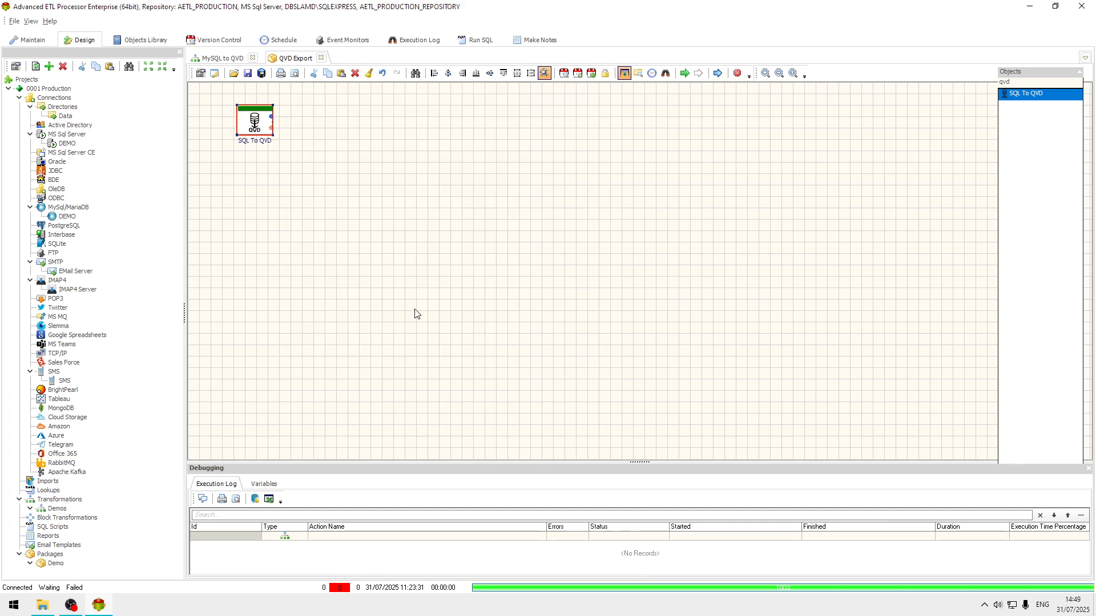
Step: Inspect the reader's source table name in the MySQL to QVD transformation
click(210, 58)
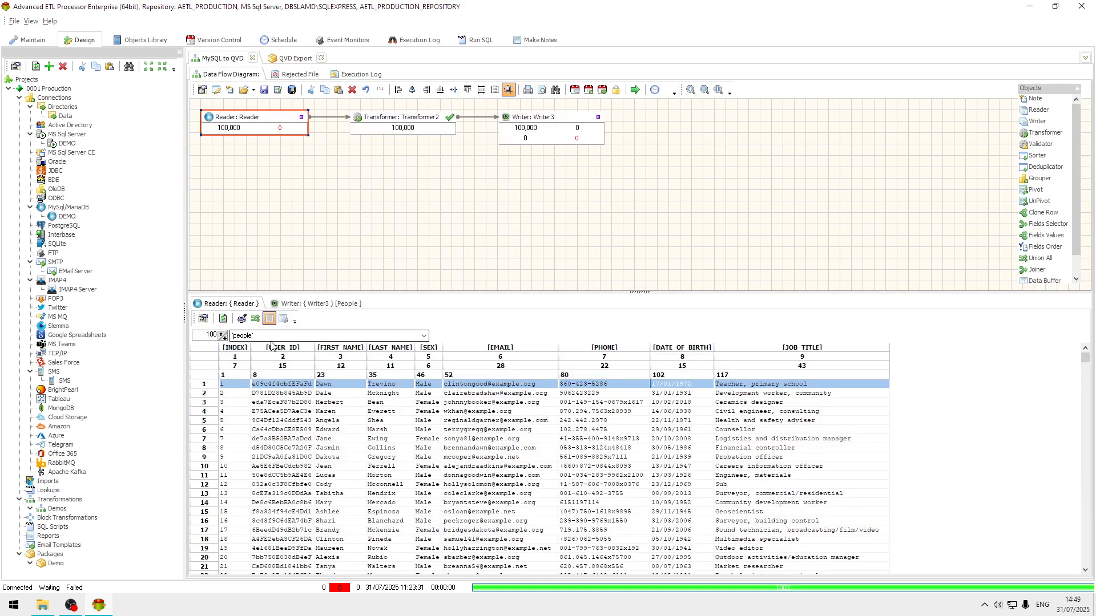
double_click(247, 336)
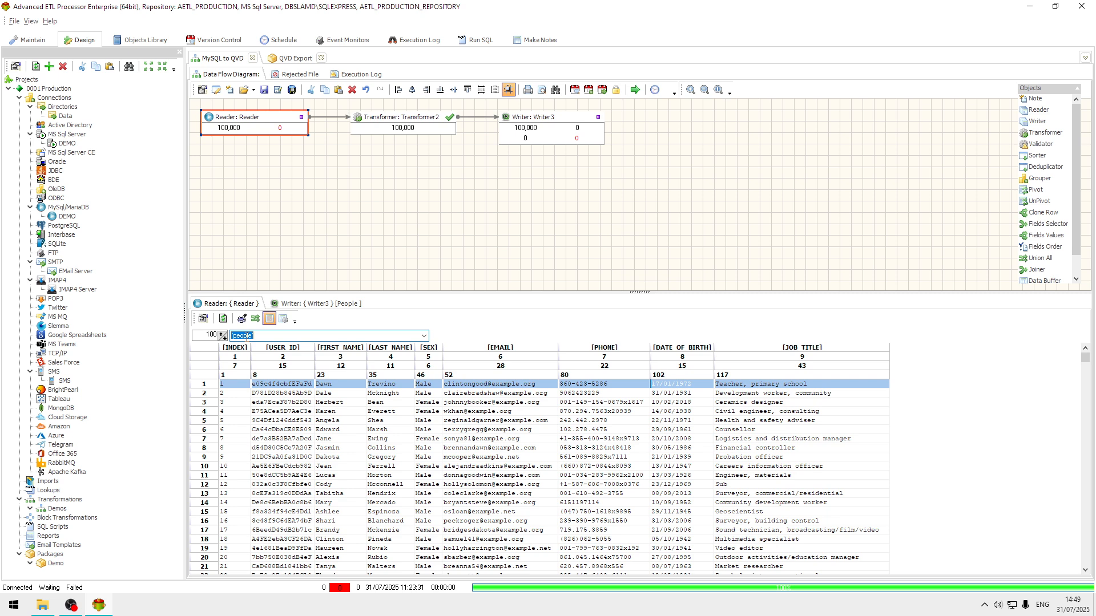
right_click(247, 336)
click(358, 336)
drag(358, 336, 231, 336)
click(225, 324)
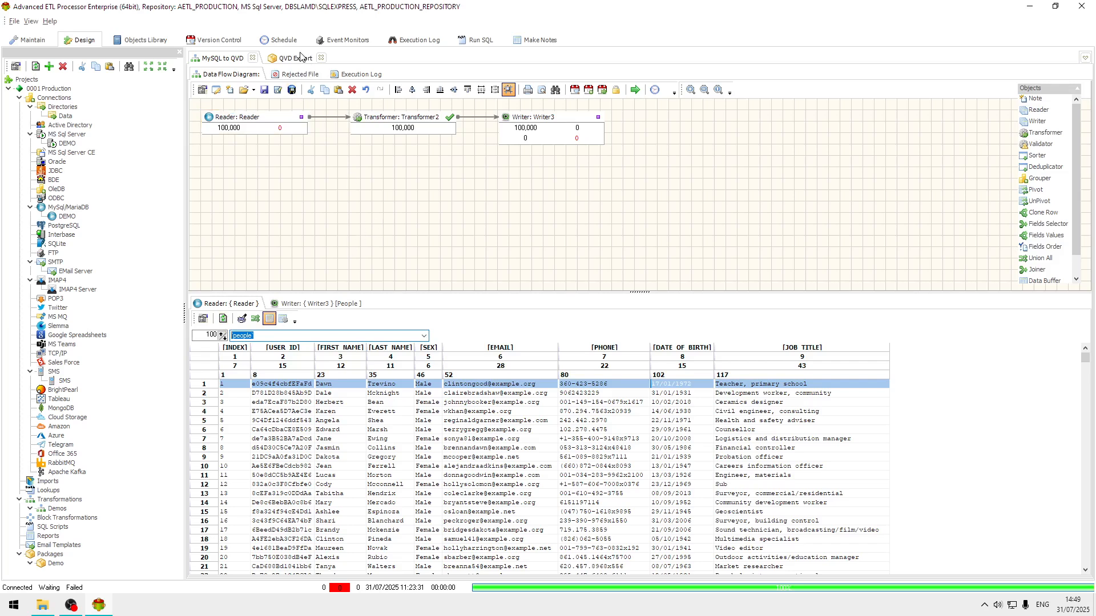
Step: Reopen the SQL To QVD action and change its query to select * from people
click(300, 58)
double_click(261, 124)
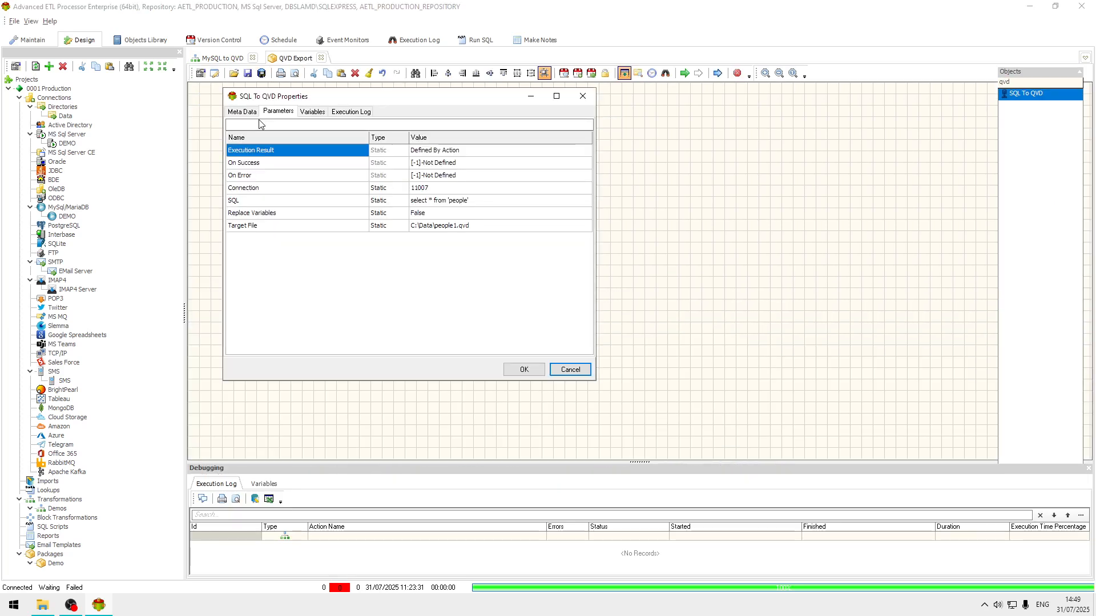
click(507, 200)
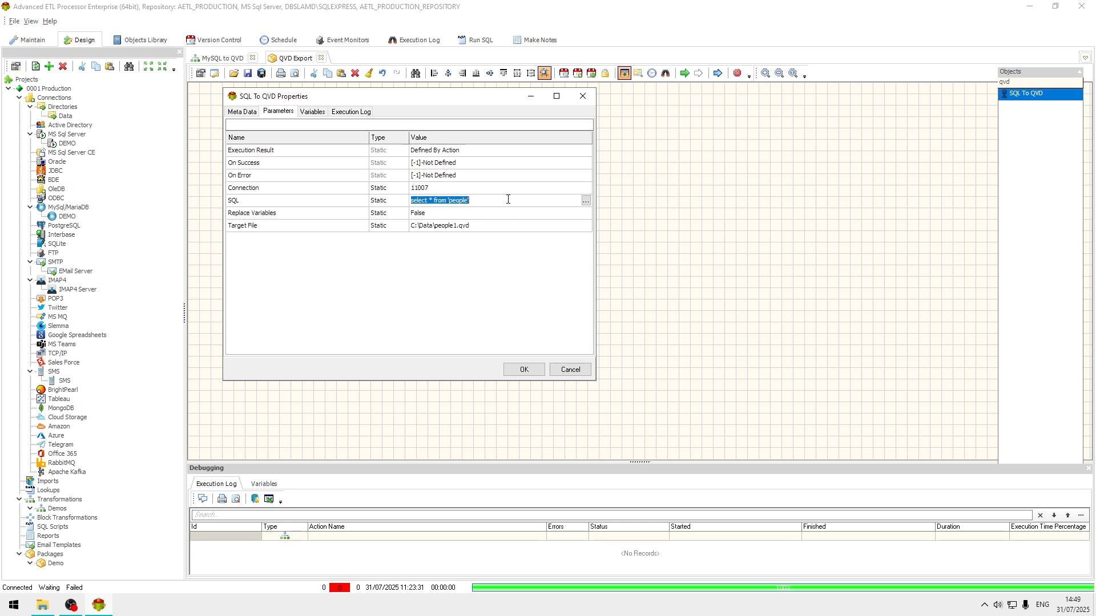
click(508, 199)
key(BackSpace)
key(BackSpace)
key(BackSpace)
key(BackSpace)
key(BackSpace)
key(BackSpace)
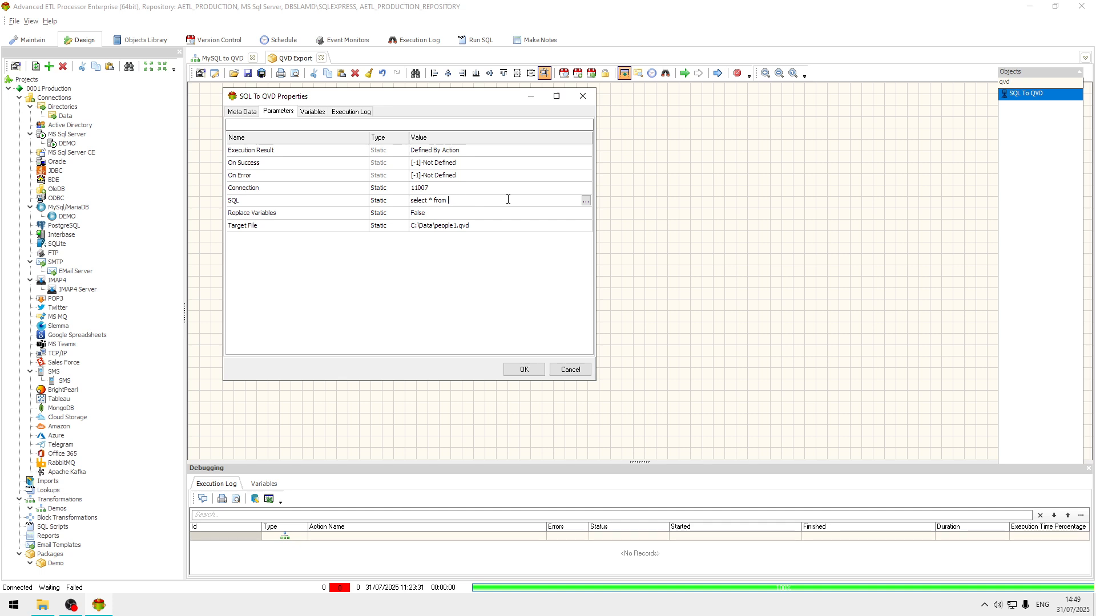
key(ctrl+z)
click(508, 199)
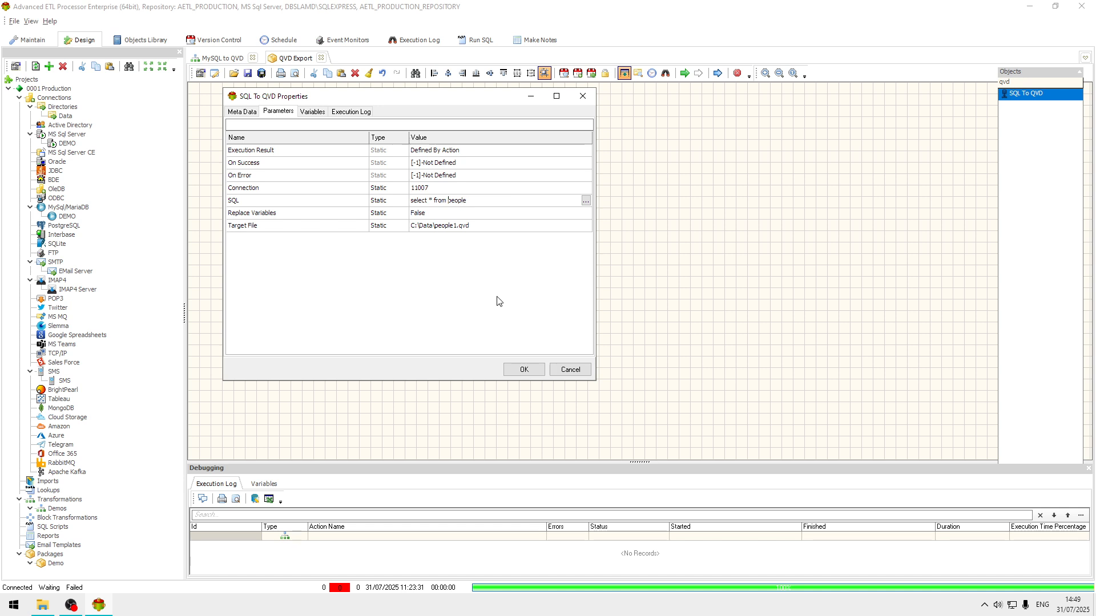
click(524, 370)
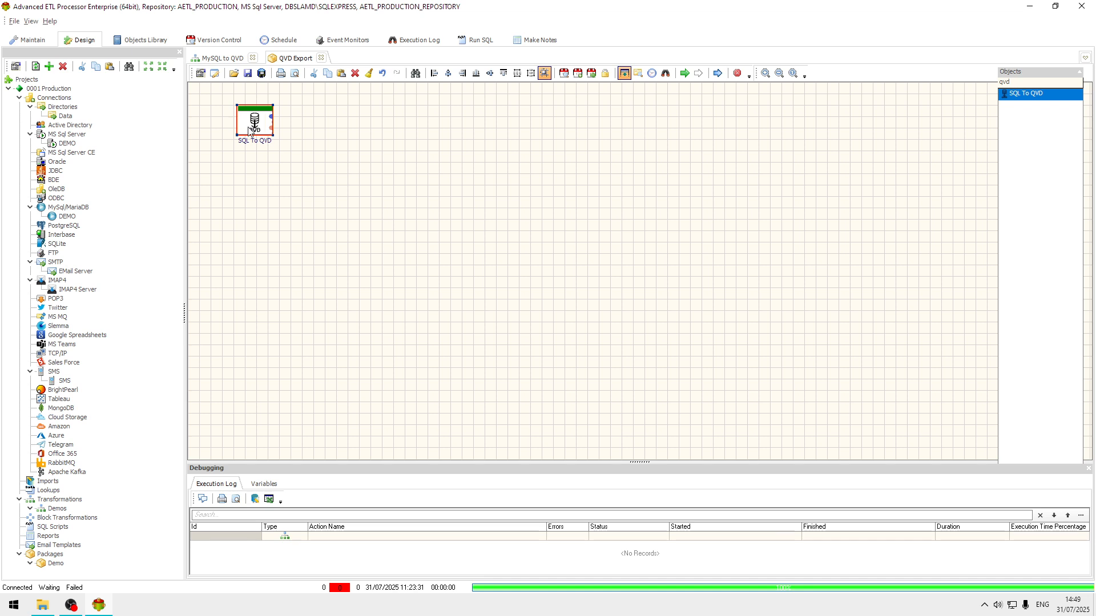
Step: Run the package and review the SQL To QVD execution log messages
click(686, 74)
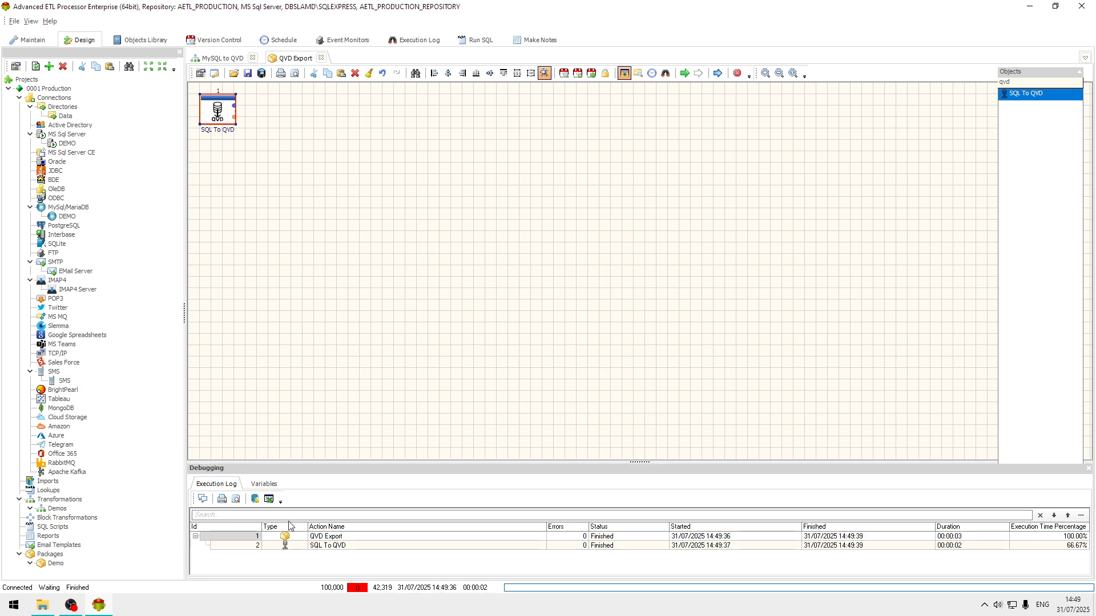
click(376, 546)
double_click(376, 545)
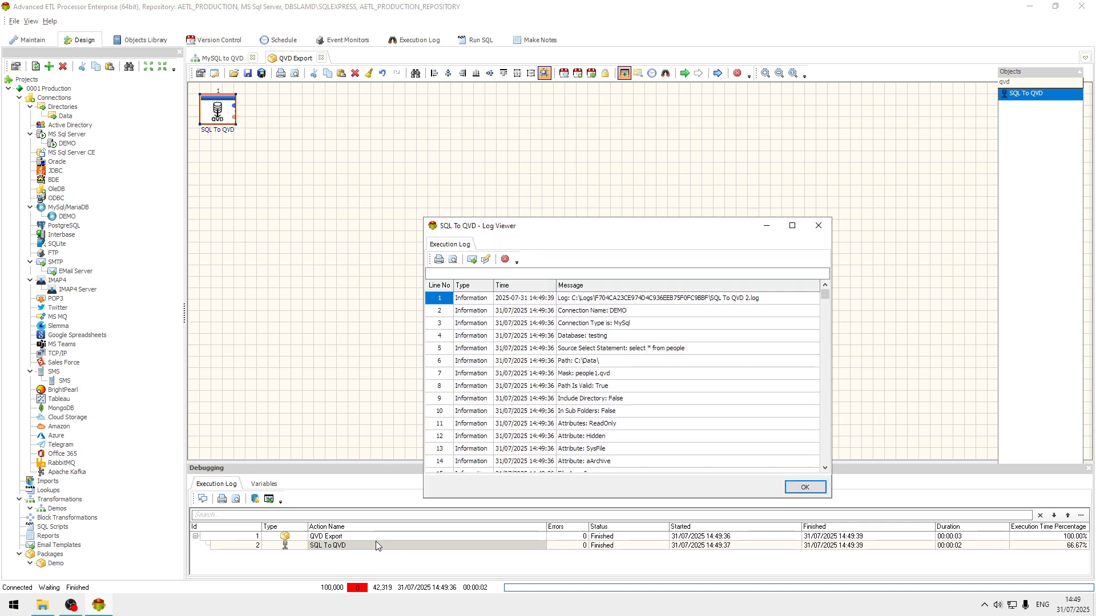
click(606, 350)
scroll(605, 351, down, 7)
scroll(606, 352, down, 8)
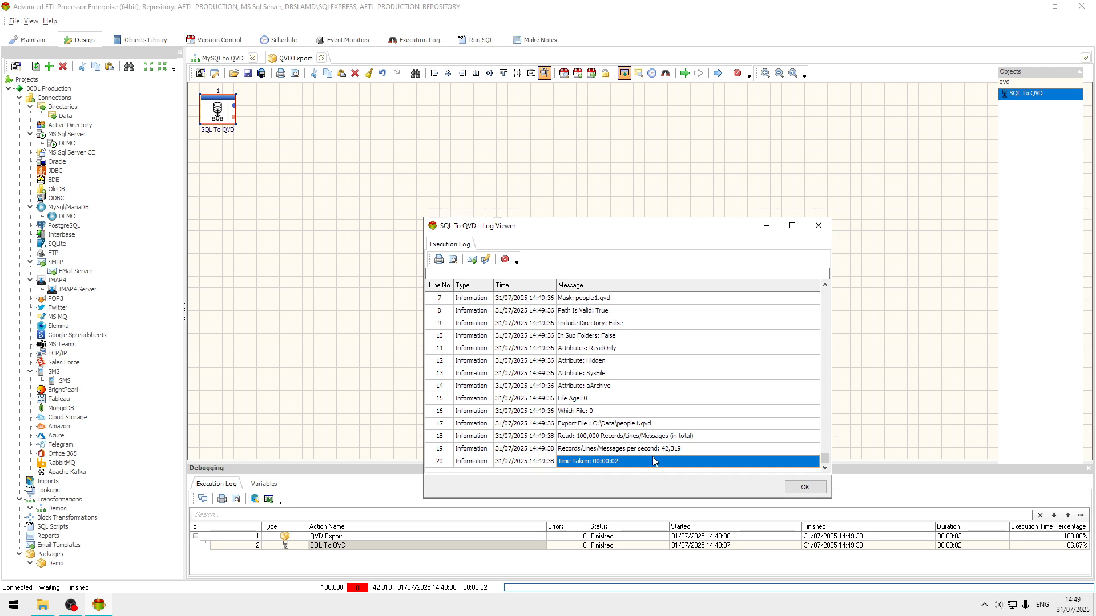
scroll(729, 376, up, 19)
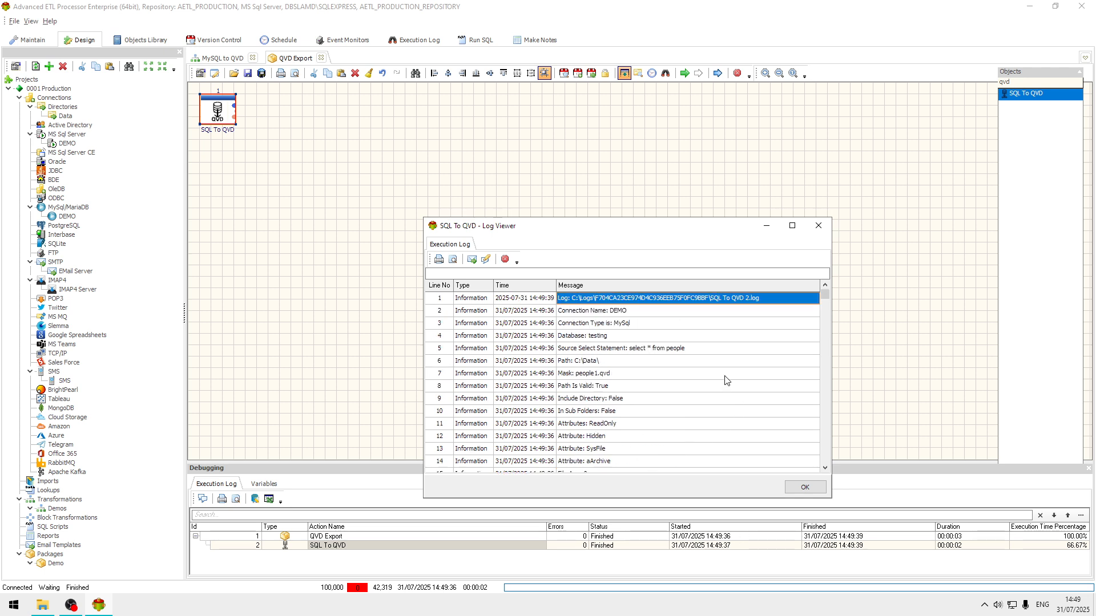
click(818, 225)
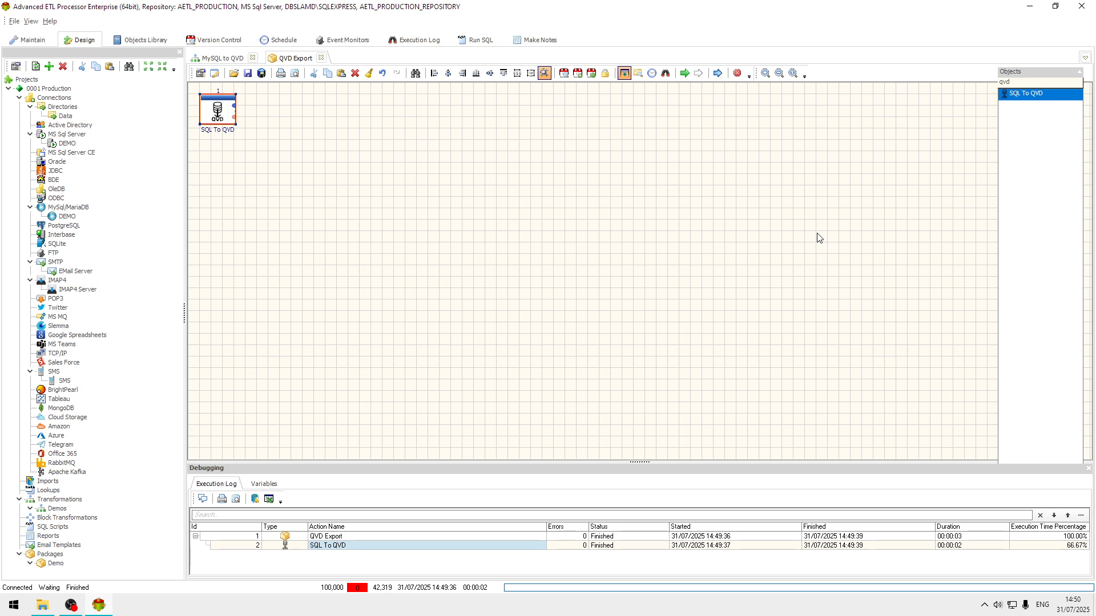
click(171, 613)
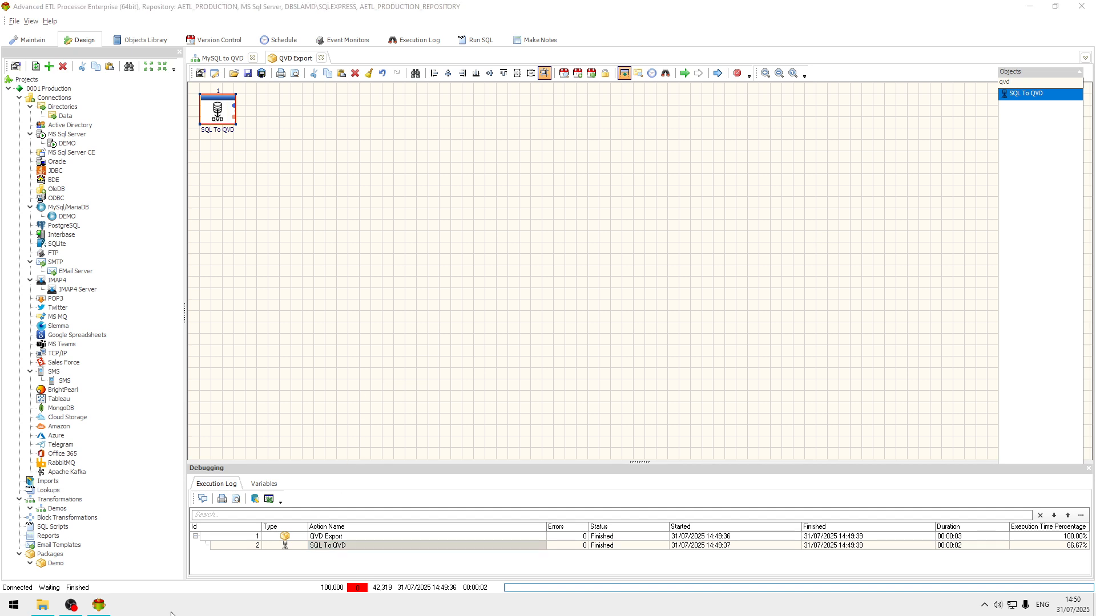